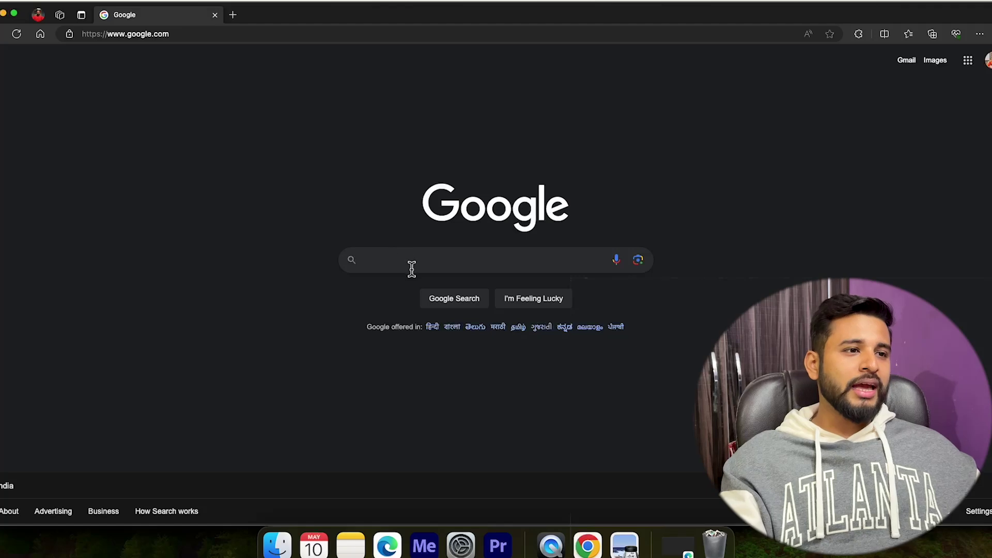
Step: Search Google for "databricks community edition login" and open the Databricks Community Edition login result in a new tab
text(databr)
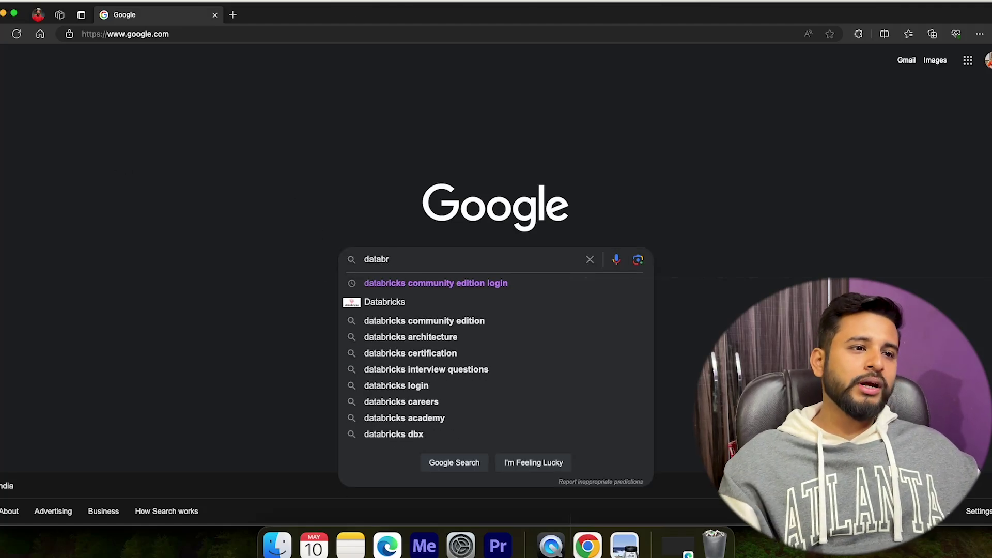
key(Down)
key(Return)
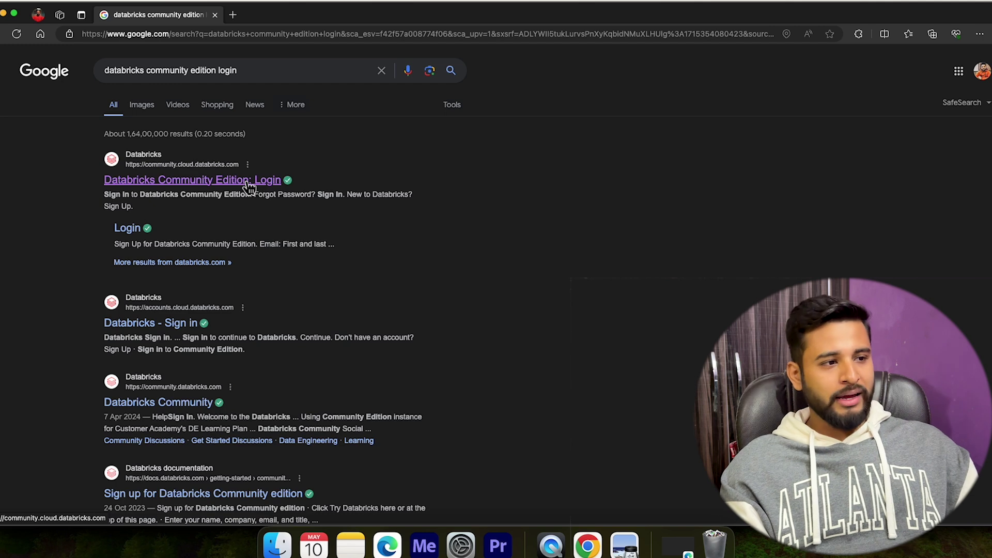
super+click(248, 181)
click(310, 15)
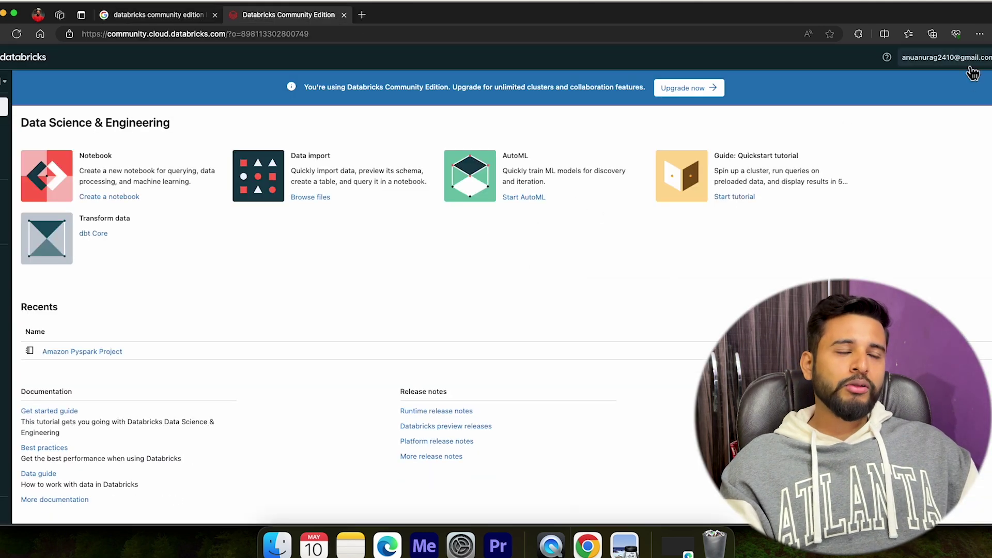
Step: Log out of the current Databricks account and open the sign-up page for a new account
click(964, 65)
click(913, 151)
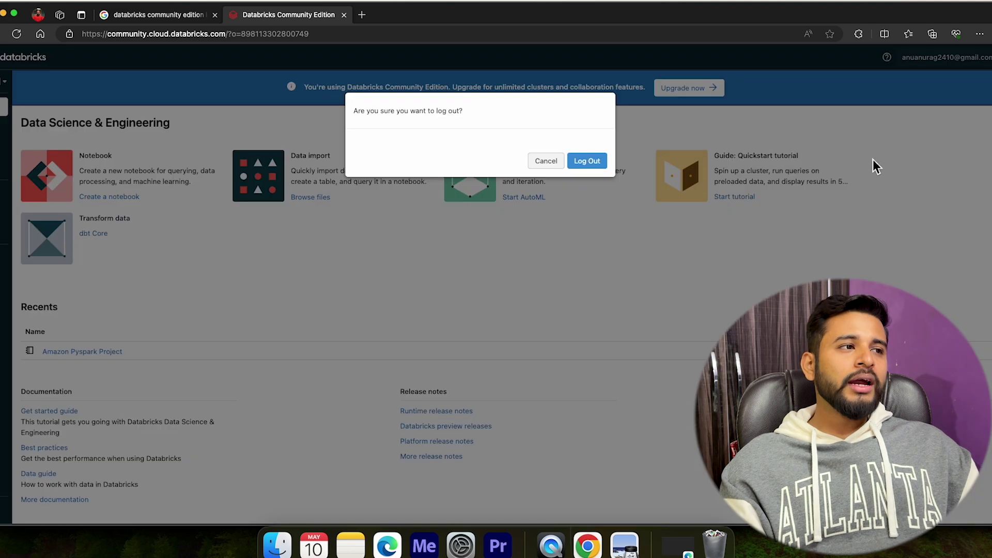
click(587, 160)
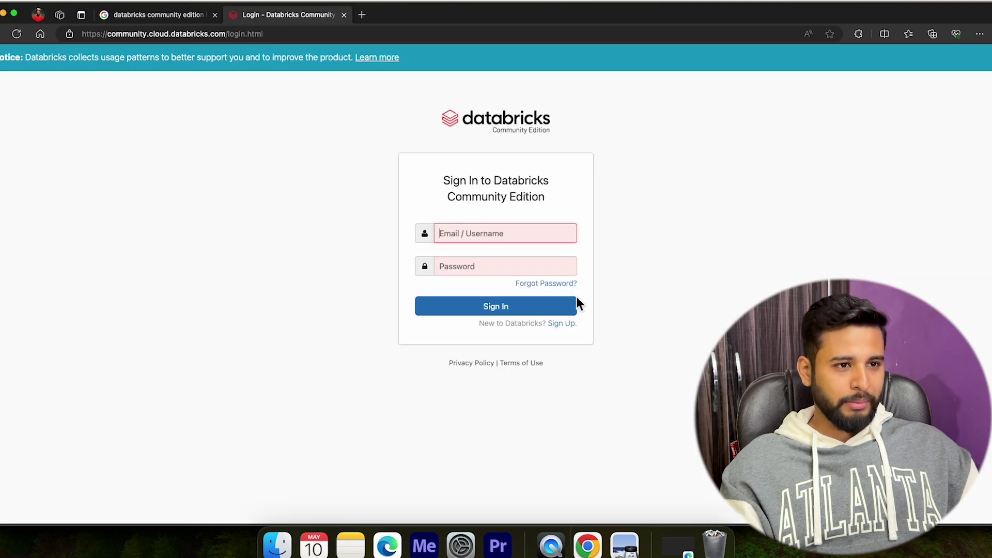
click(568, 324)
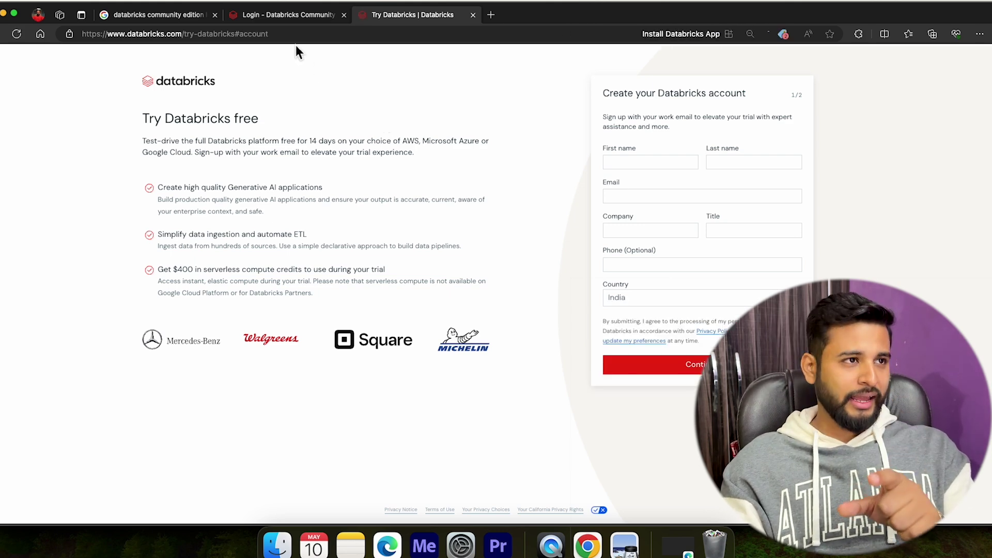
Step: Review the Community Edition sign-in page and the Google search query that leads to it
click(267, 15)
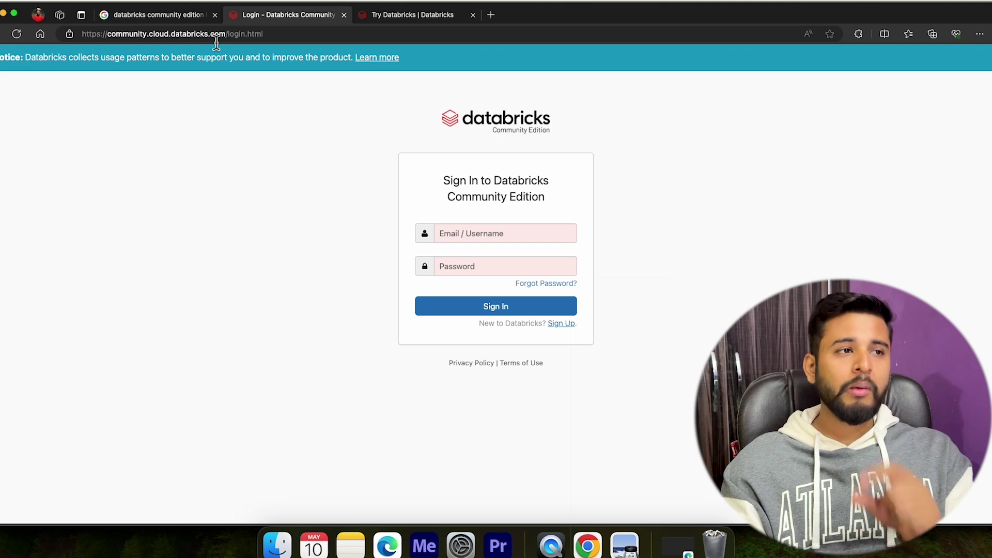
click(147, 15)
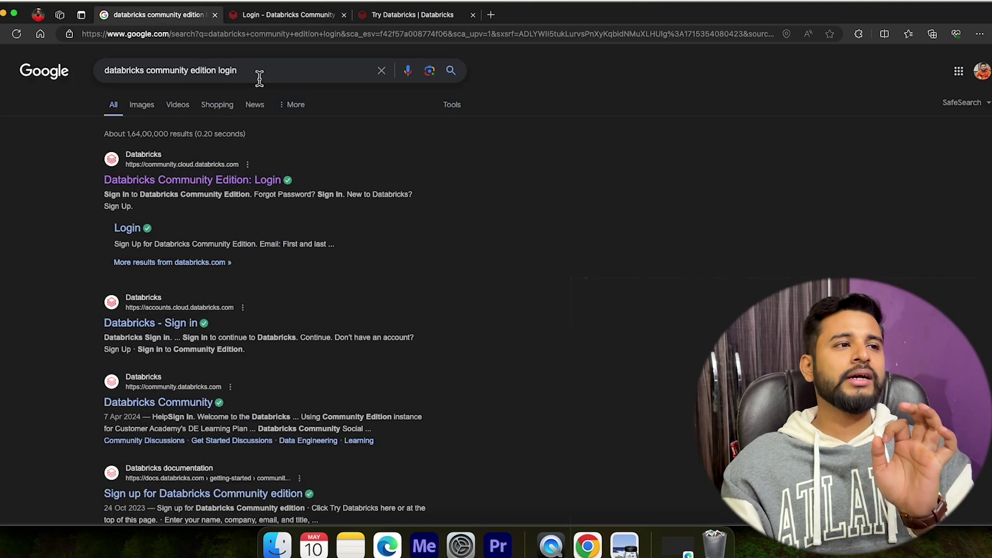
drag(259, 77, 116, 68)
click(551, 196)
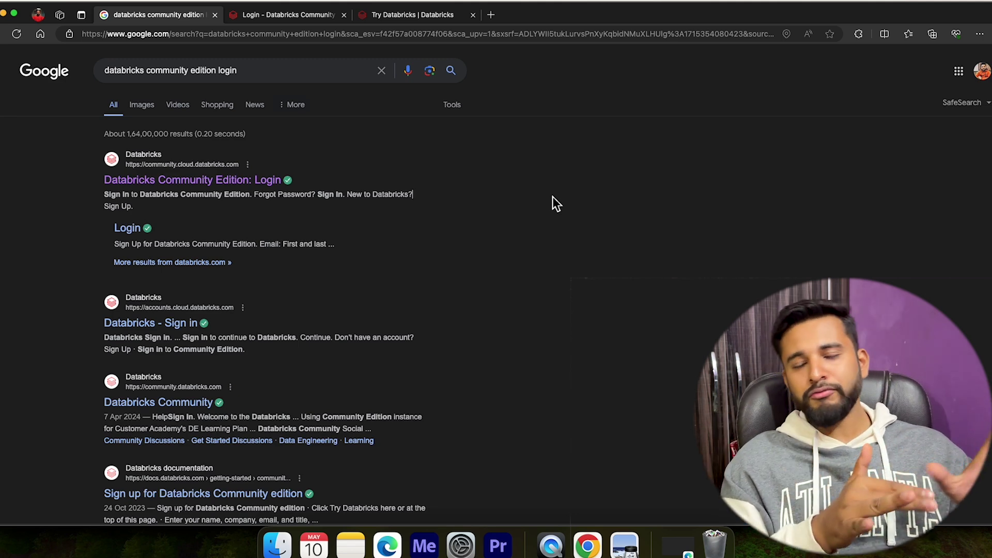
Step: Fill in the account sign-up form with the full name, email, company Koantek, title Data Engineer and phone number
click(407, 20)
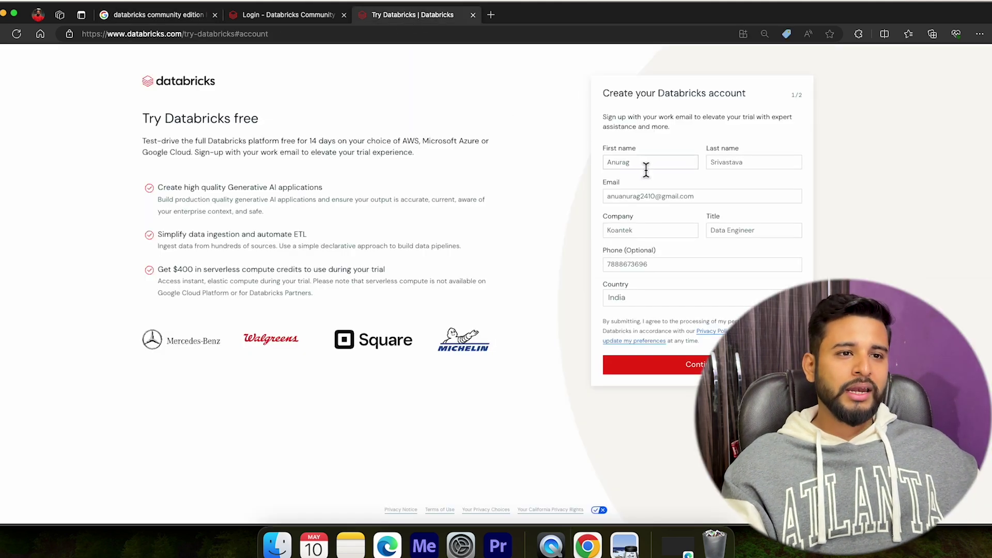
drag(636, 163, 560, 160)
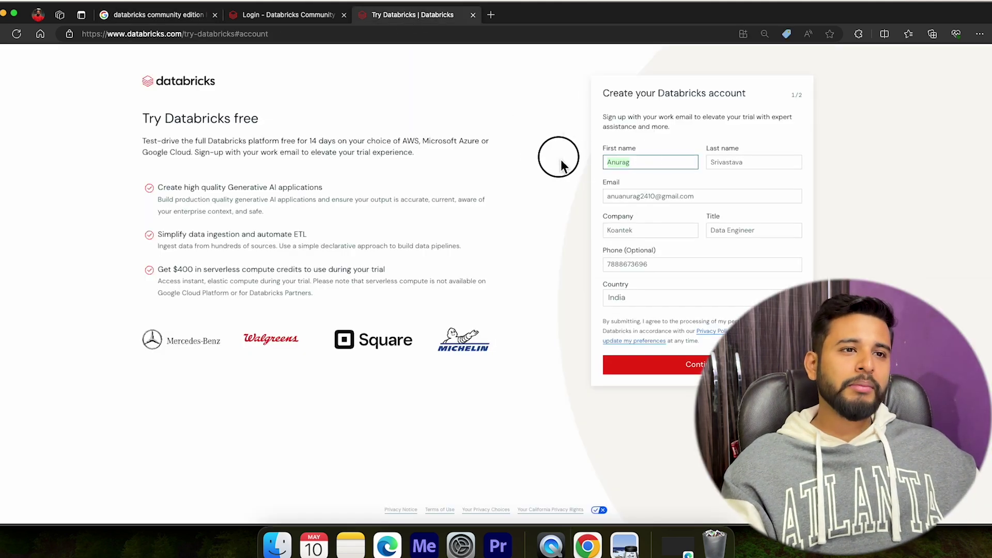
click(271, 15)
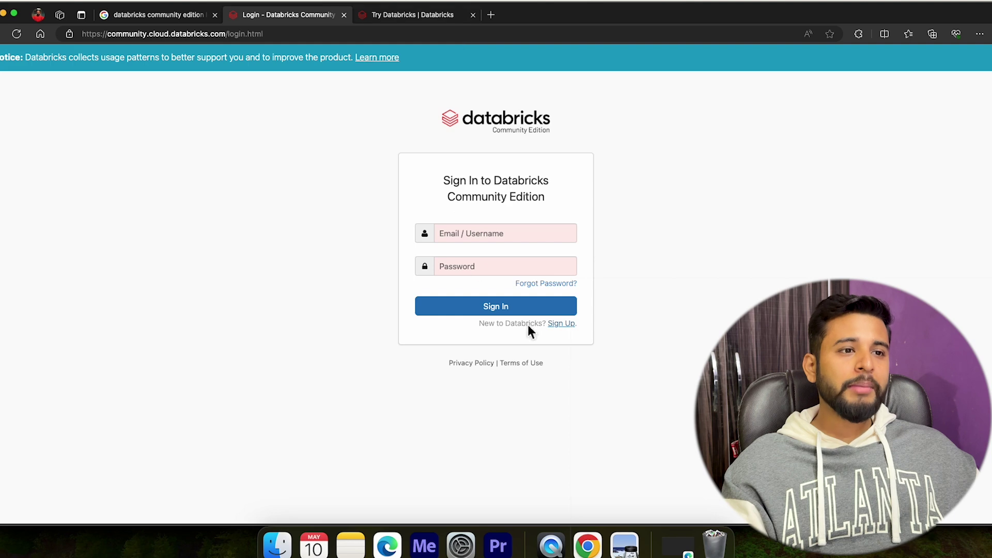
click(423, 15)
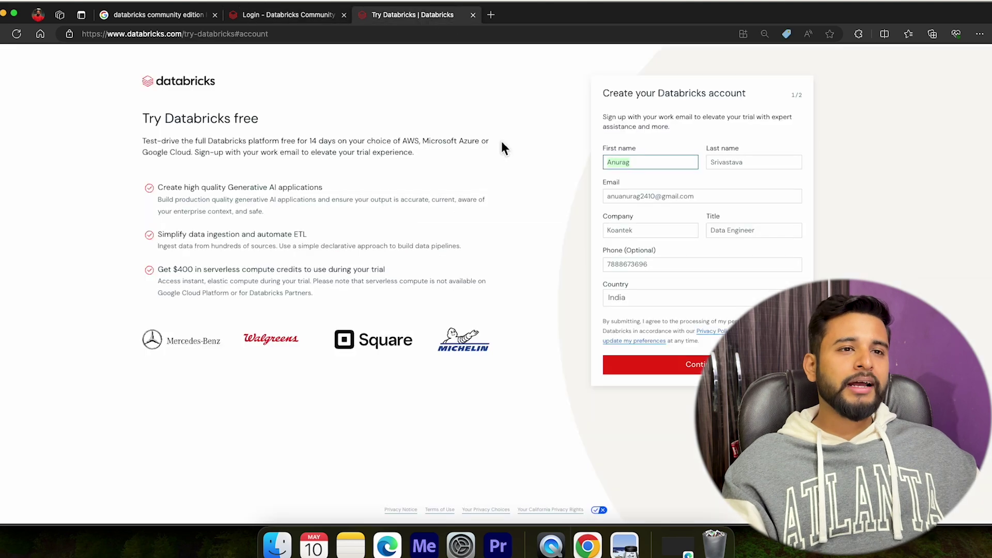
click(680, 163)
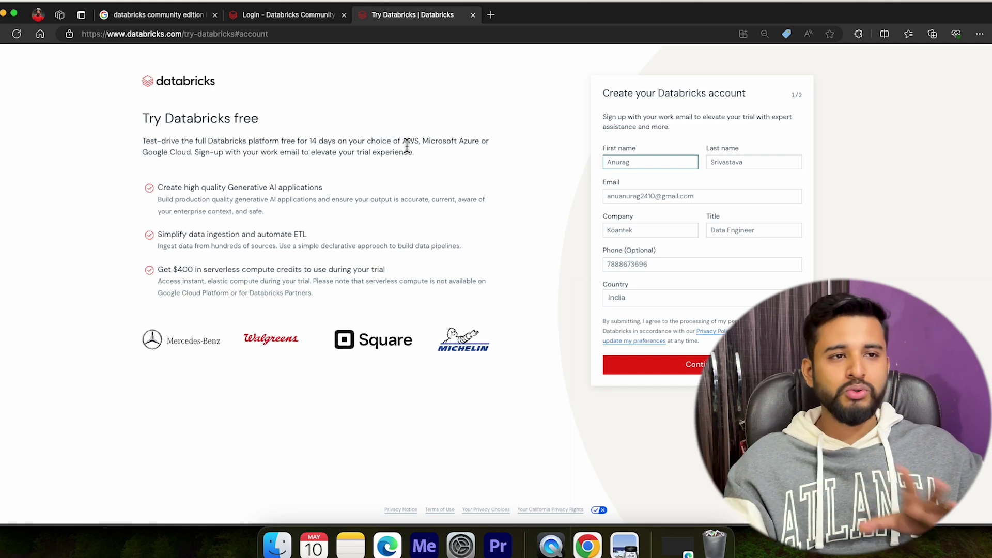
Step: Change the email in the sign-up form to the address for the new account and read the corporate email notice
click(654, 199)
text(1997)
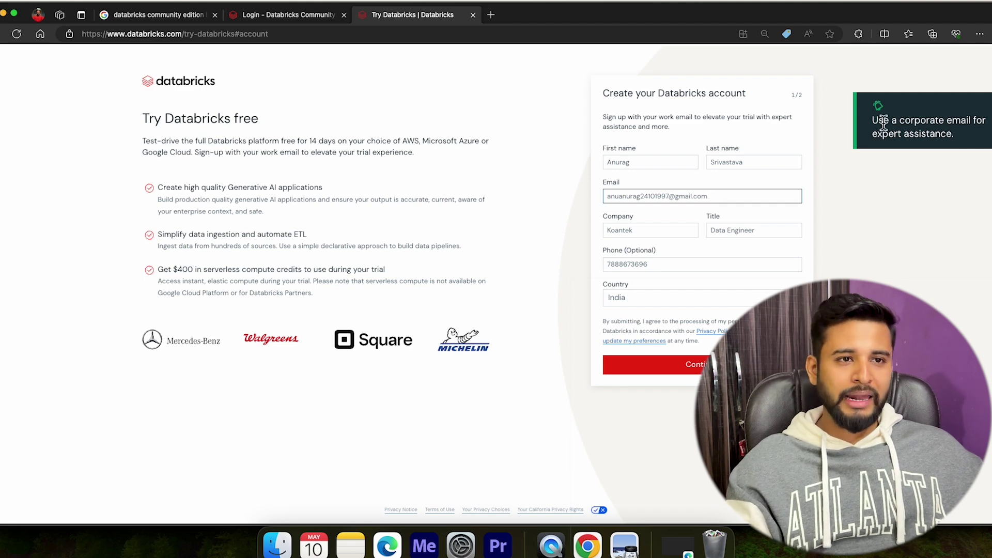
drag(872, 121, 980, 150)
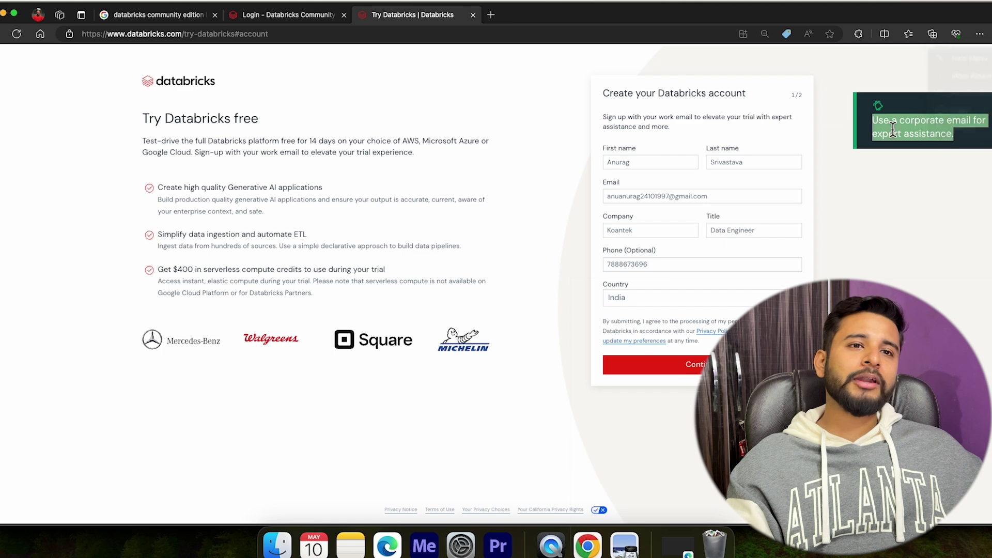
click(893, 223)
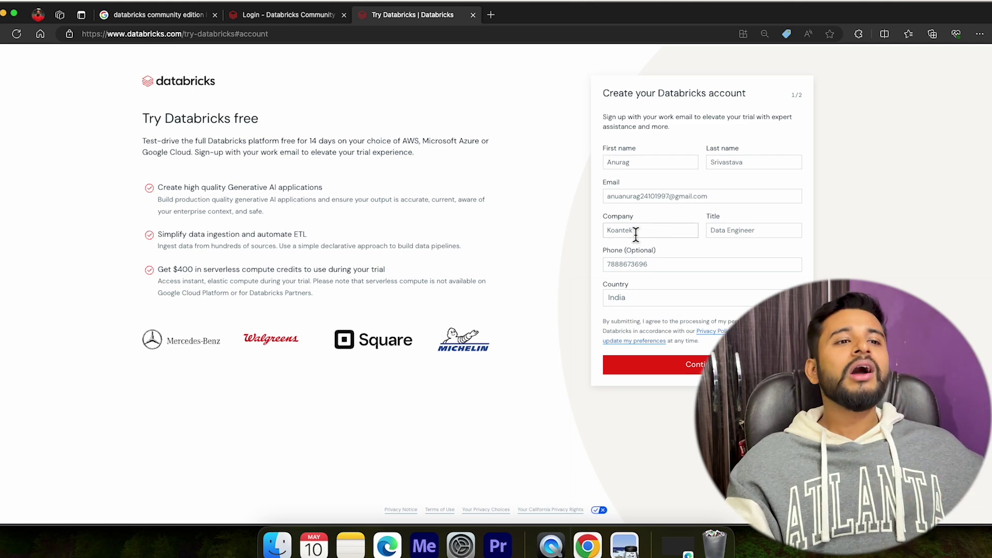
Step: Clear the optional phone number and continue to the second page of the sign-up form
double_click(658, 265)
key(BackSpace)
click(627, 364)
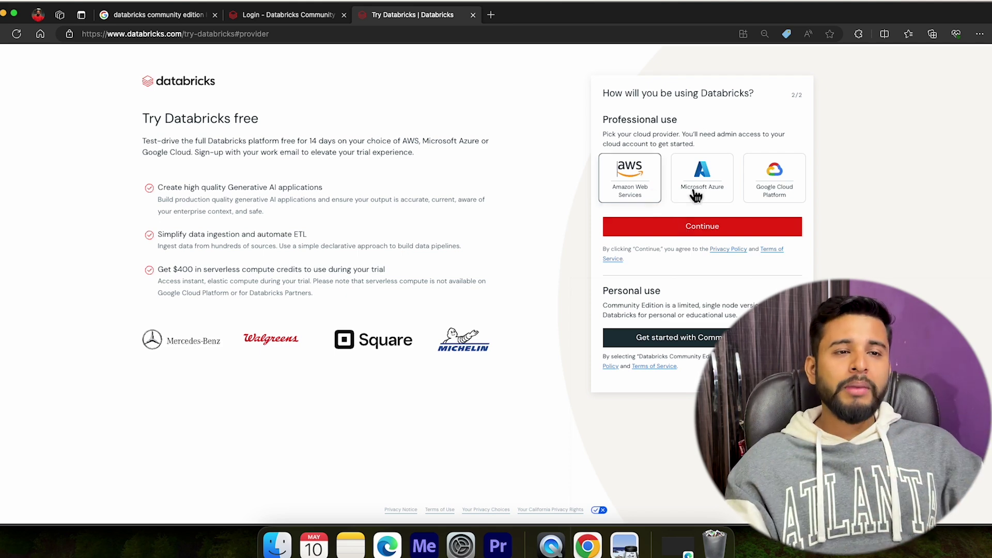
Step: Choose Community Edition for personal use and solve the rotation puzzle to submit the sign-up
click(681, 337)
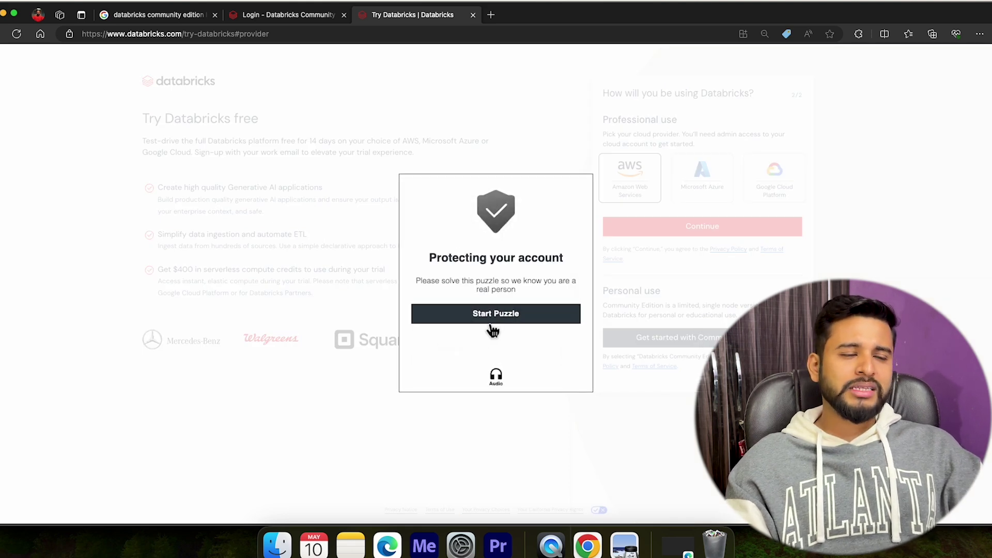
click(489, 320)
click(497, 299)
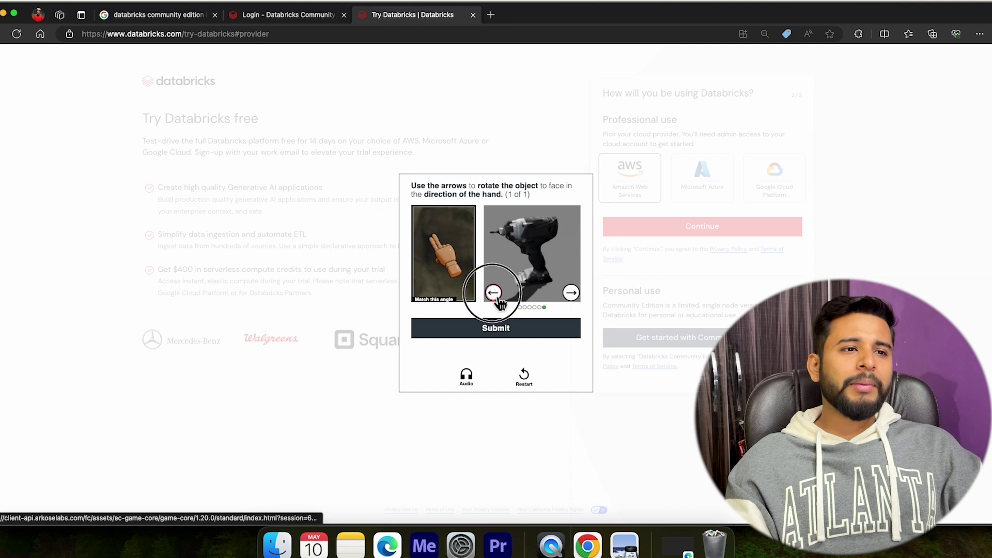
click(497, 298)
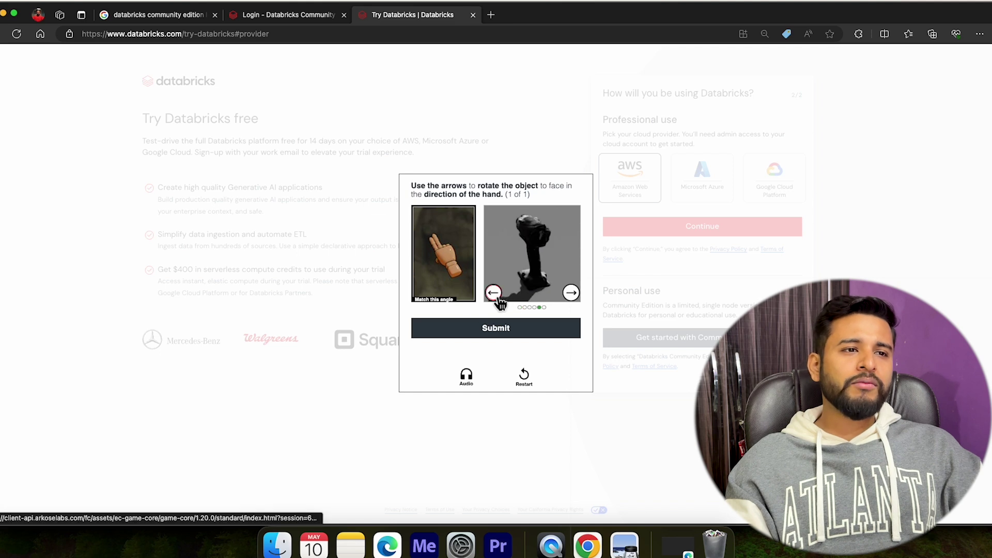
click(513, 333)
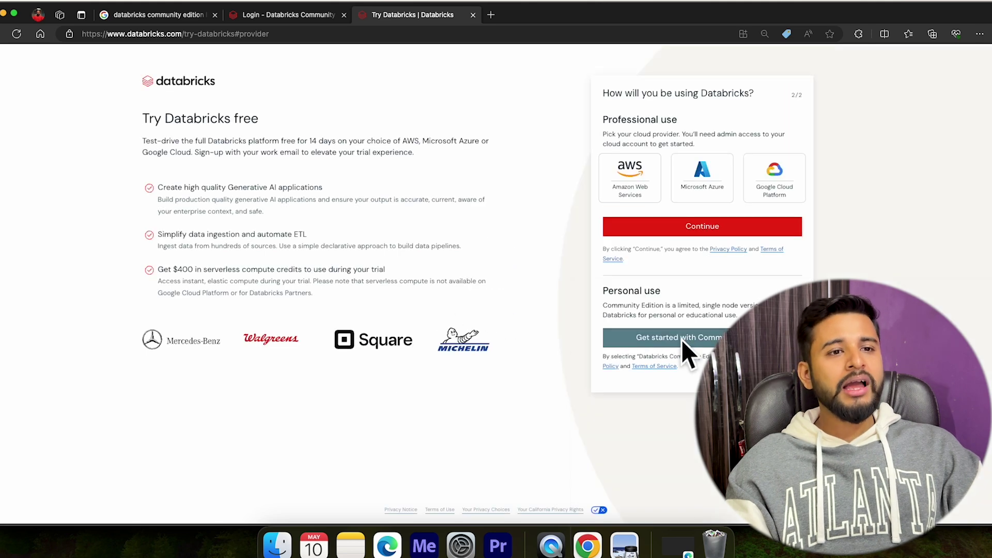
click(681, 340)
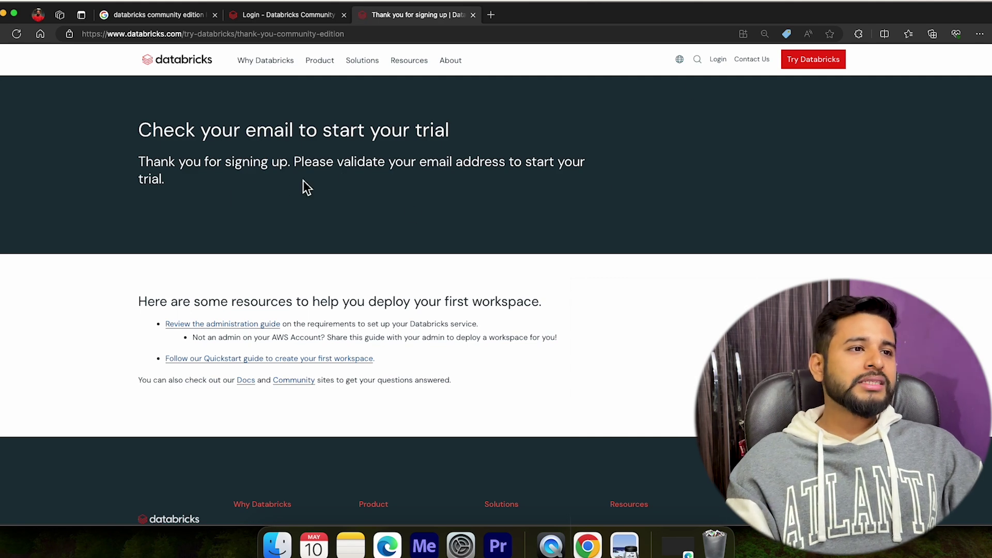
Step: Open Gmail in a new tab and switch to the mailbox of the email address used for the sign-up
click(492, 16)
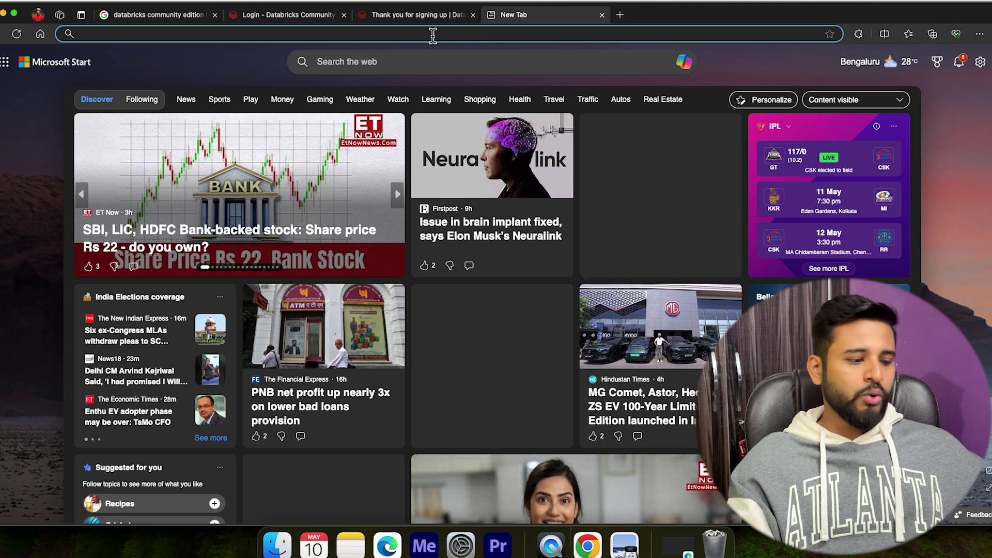
text(gmail)
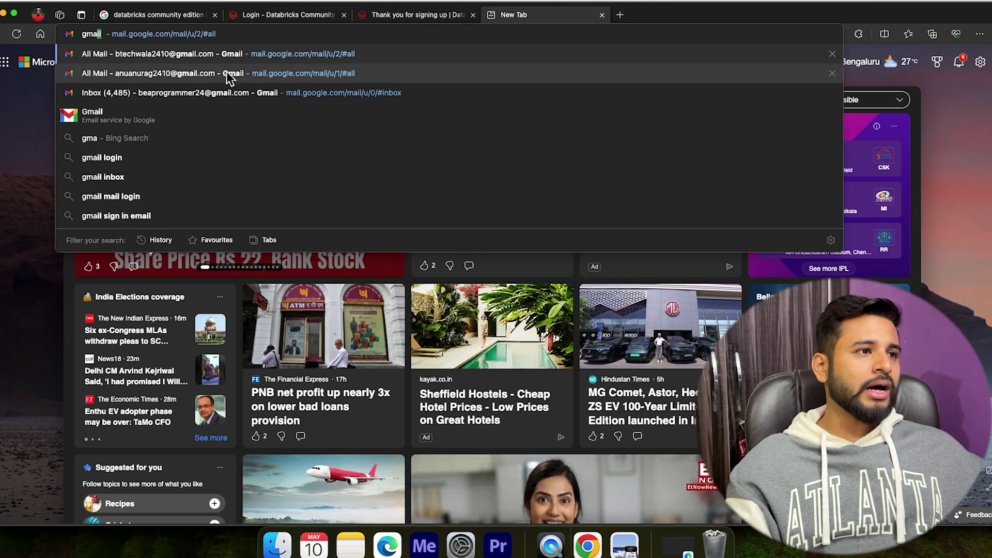
click(230, 77)
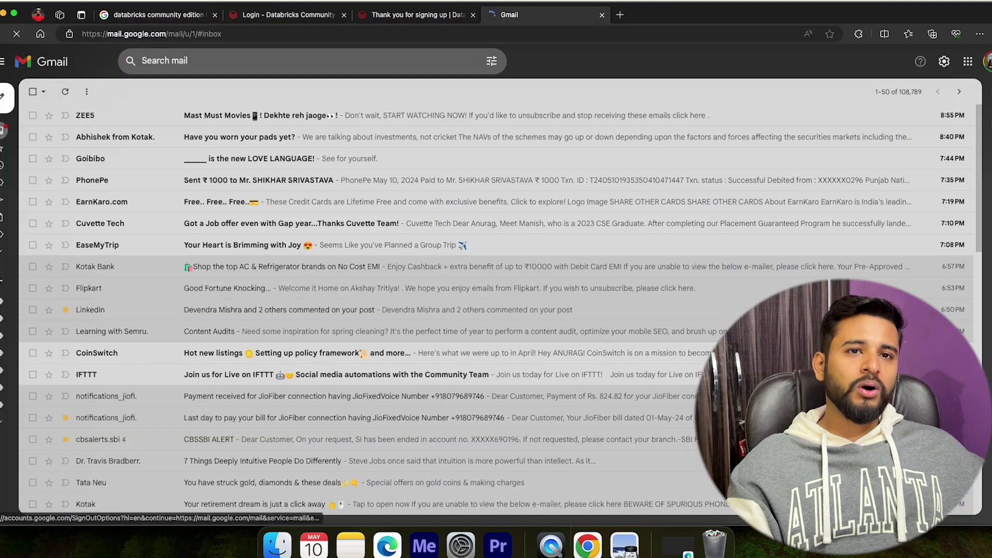
click(987, 61)
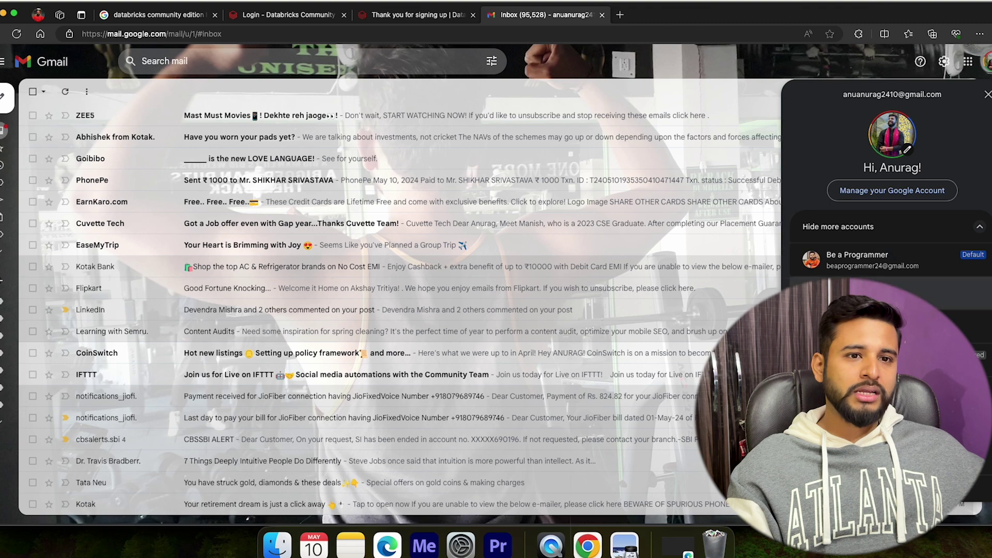
click(878, 323)
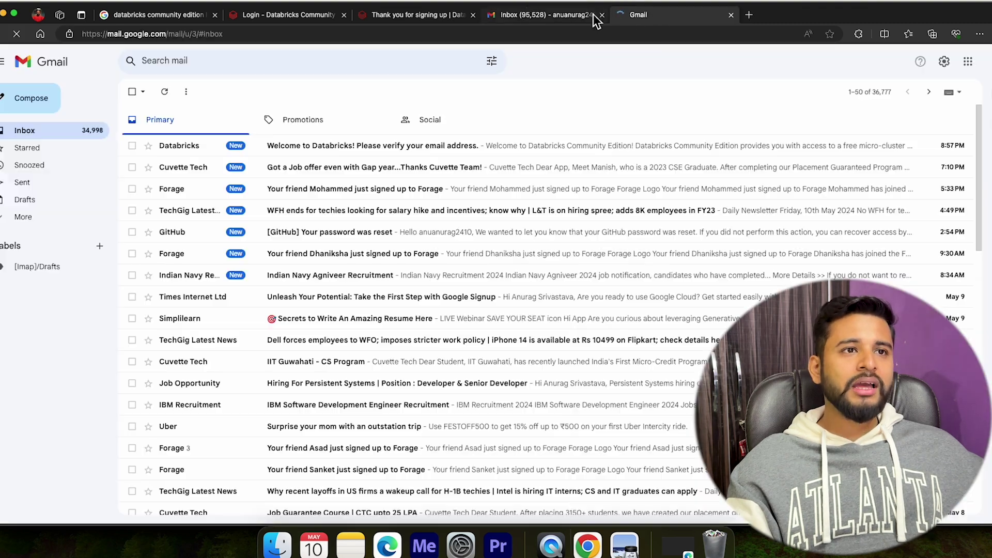
Step: Close the extra inbox tab and follow the verification link in the Databricks welcome email
click(602, 14)
click(290, 147)
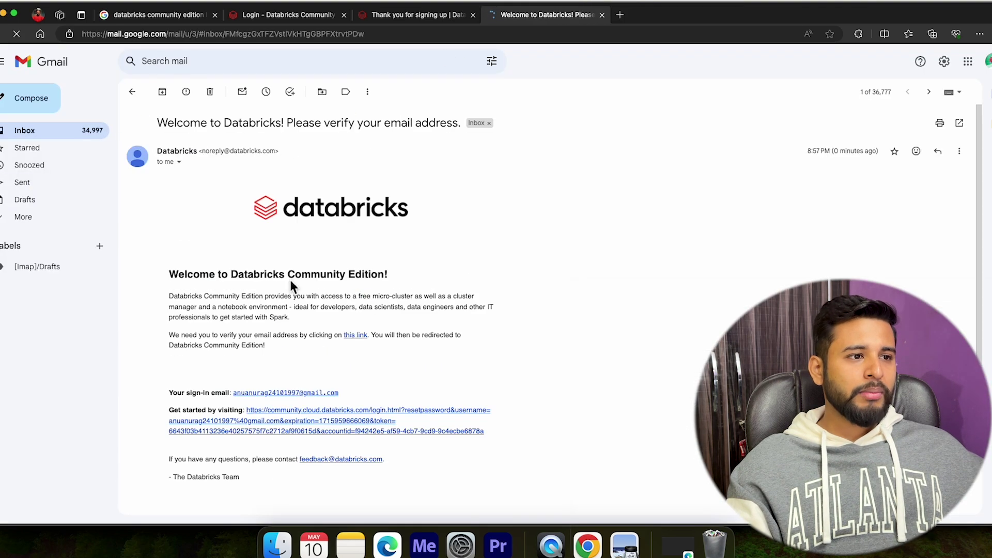
click(350, 335)
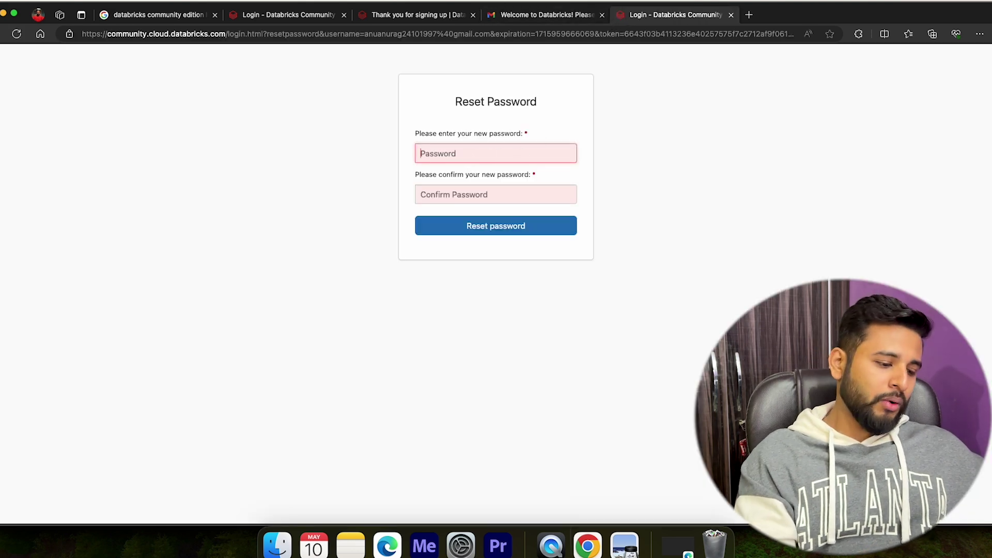
Step: Enter and confirm the new Databricks account password, and submit the password reset
click(470, 154)
text(**************)
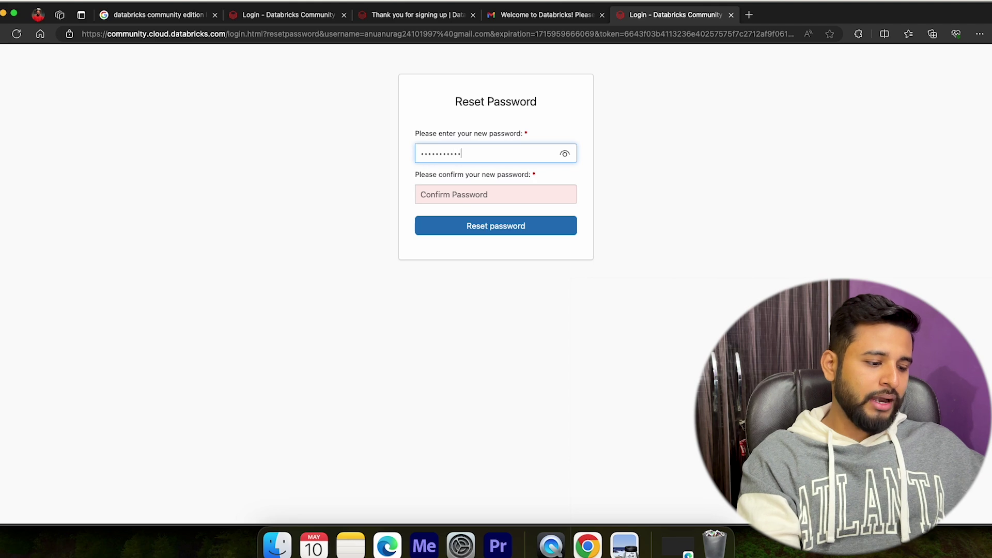
key(Tab)
text(*****)
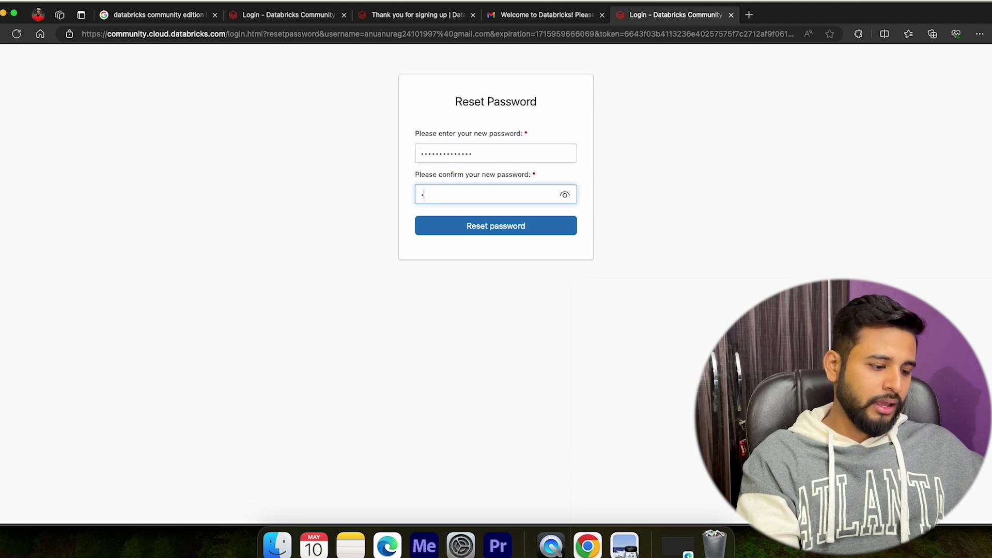
text(*********)
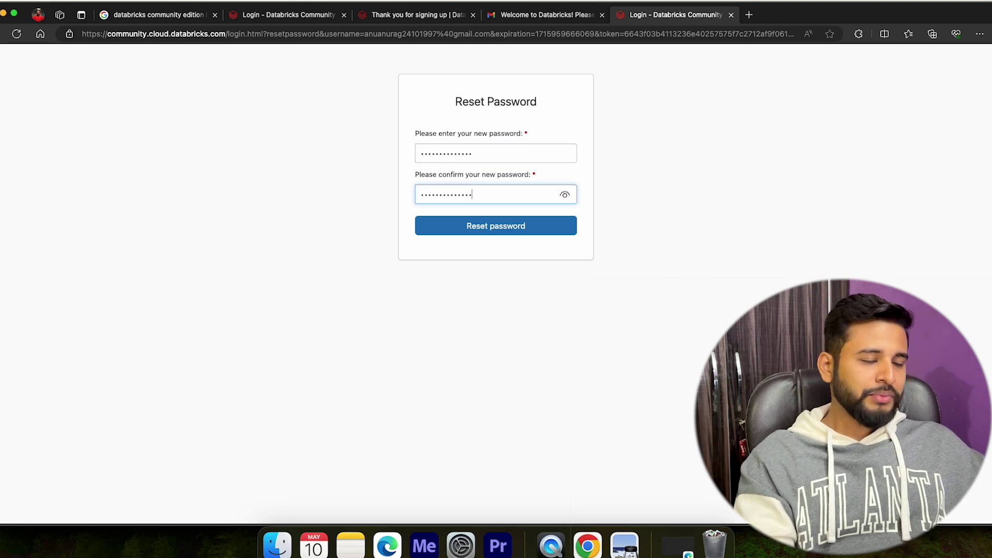
click(538, 219)
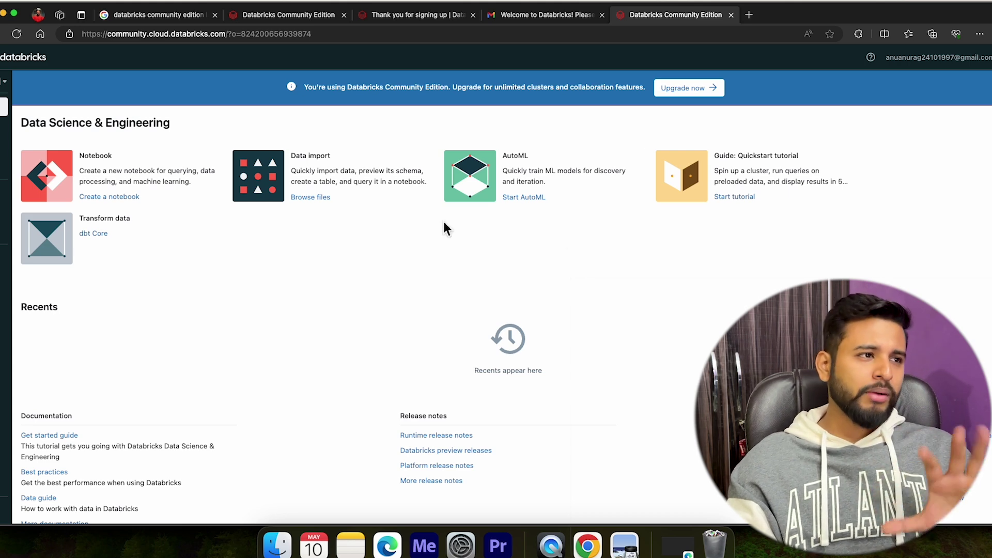
Step: Look over the navigation options in the Databricks workspace sidebar
mouse_move(8, 173)
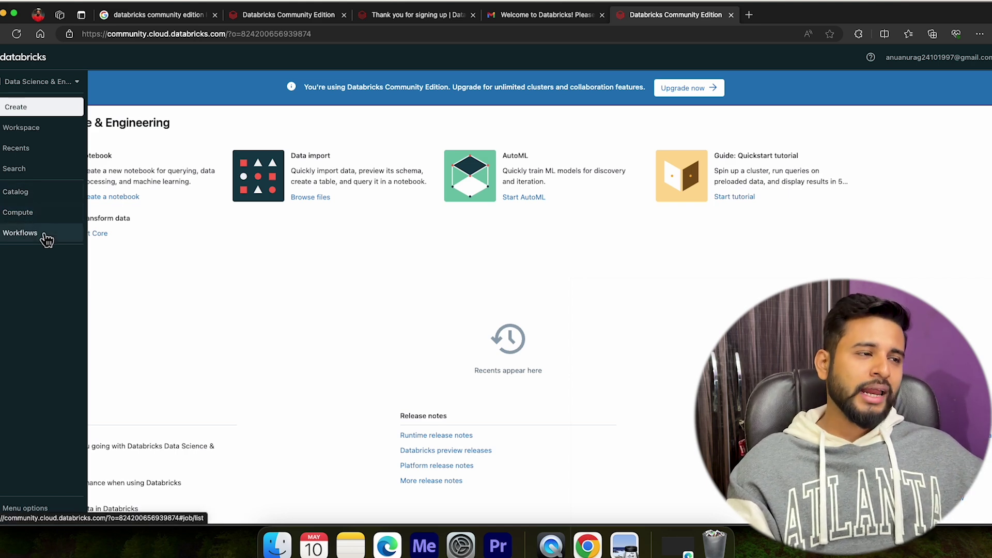
Step: View the available workspace environments, Data Science & Engineering and Machine Learning, and close the list
click(44, 87)
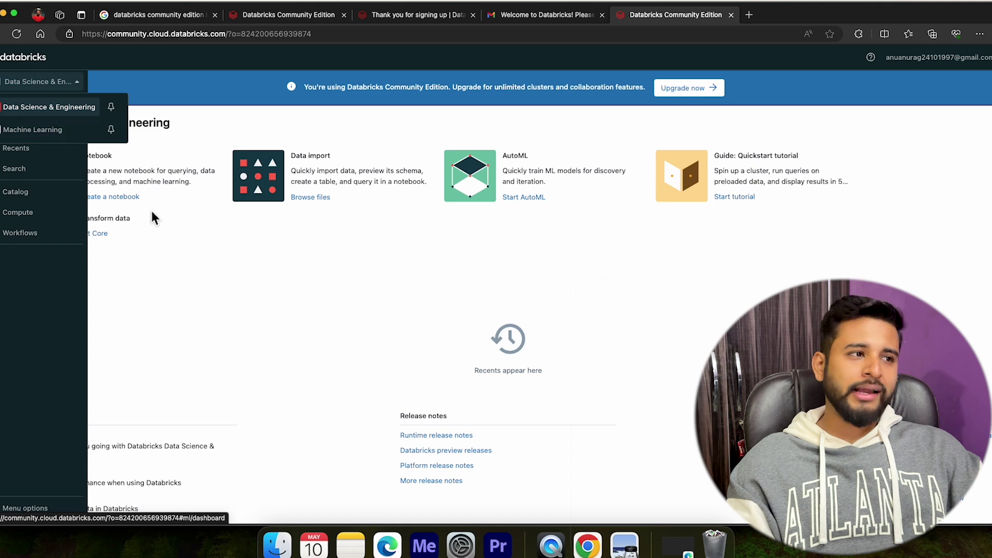
click(52, 351)
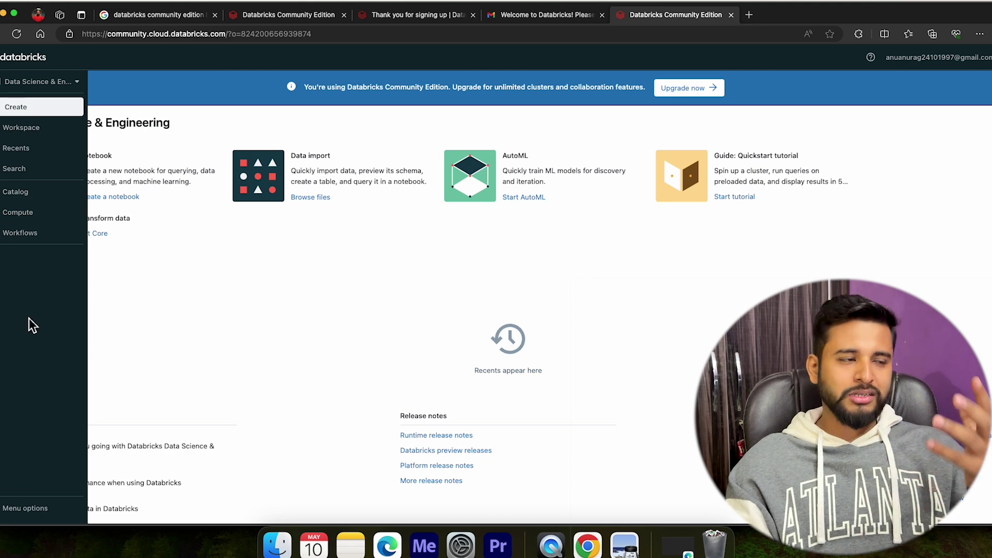
Step: Open the Compute page and look over the Job compute and All-purpose compute lists
click(18, 220)
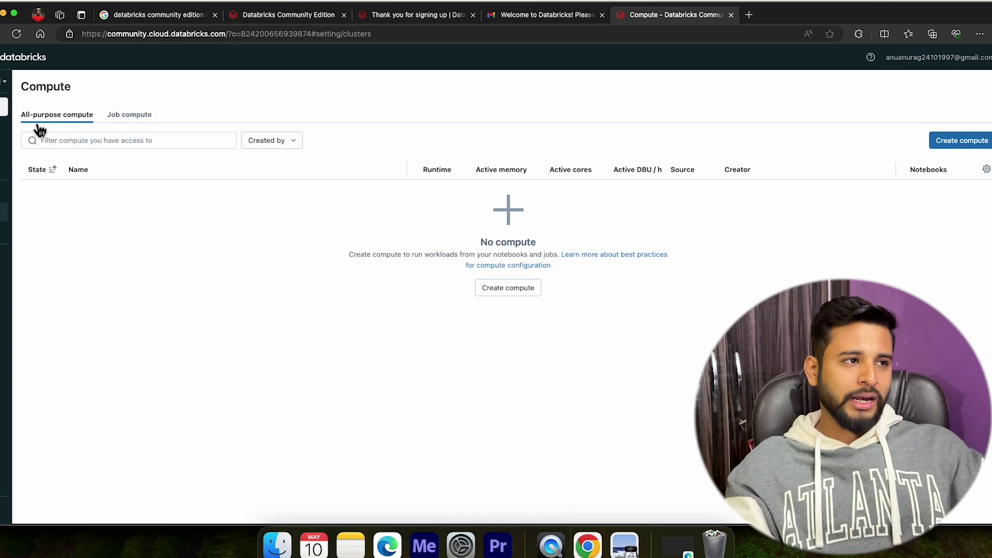
click(133, 124)
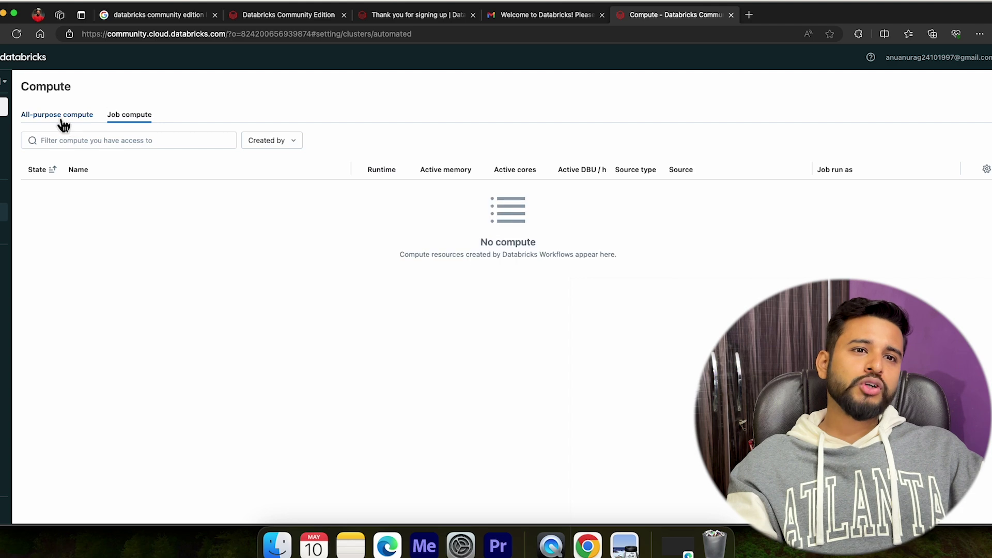
click(63, 124)
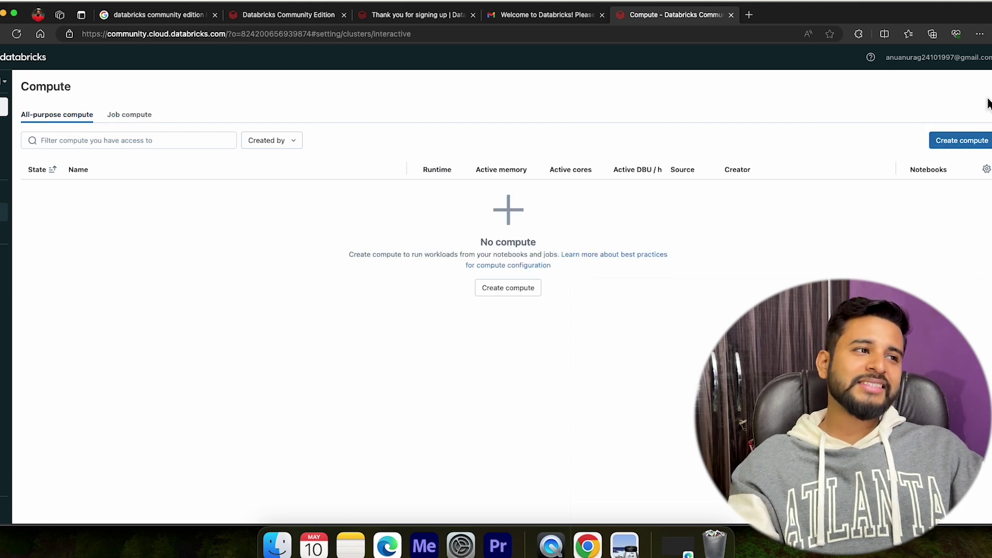
Step: Start a new all-purpose compute named "pyspark tutorial" and check the available Databricks runtime versions
click(532, 288)
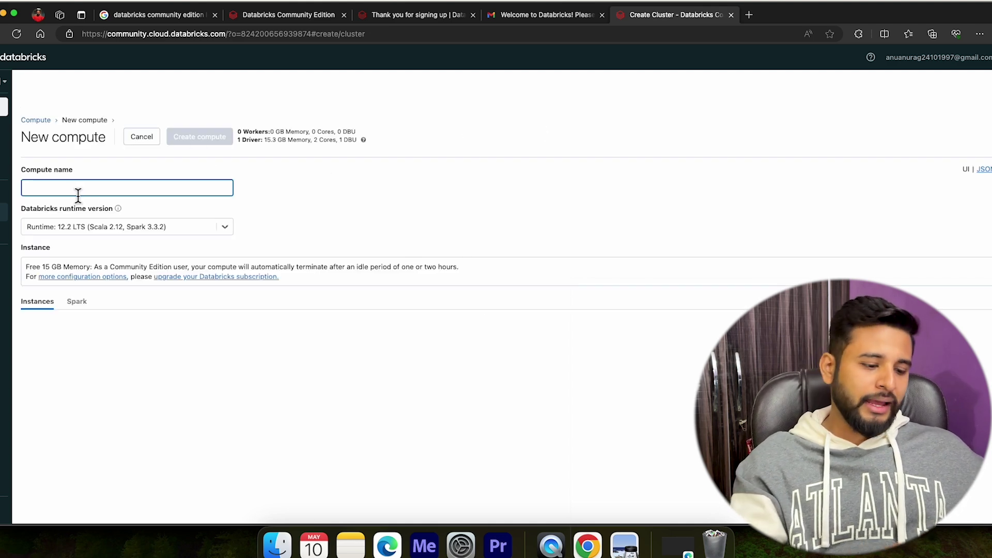
text(pyspark )
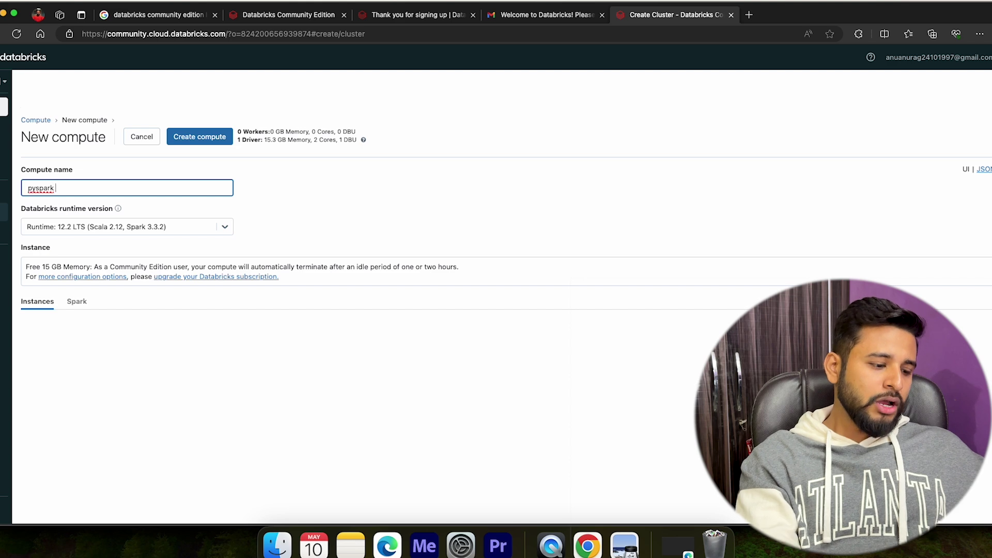
text(tutorial)
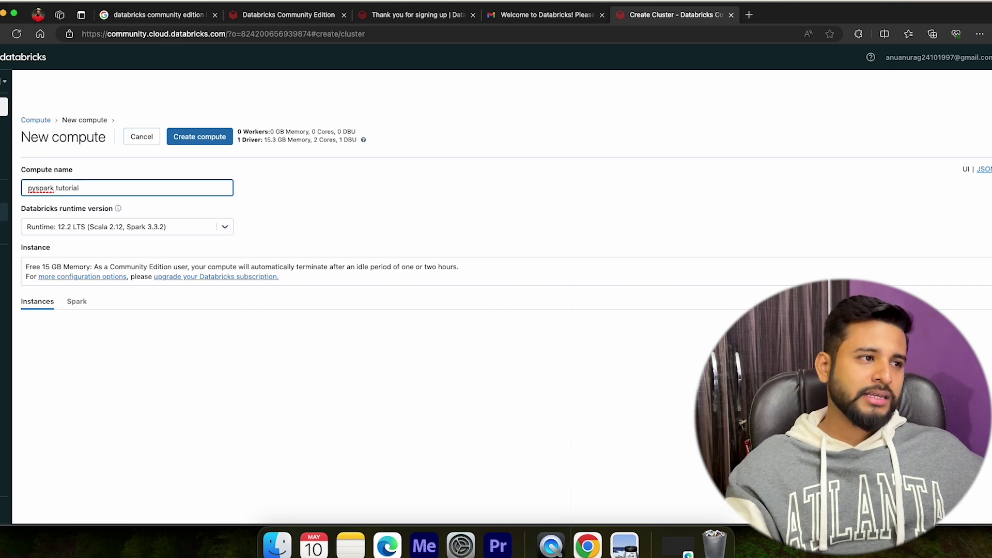
click(106, 226)
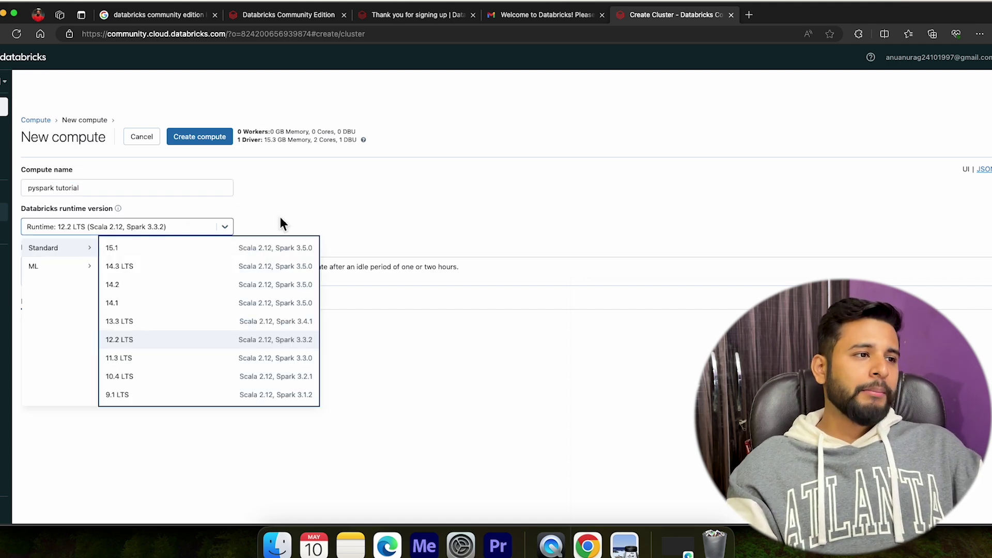
click(426, 404)
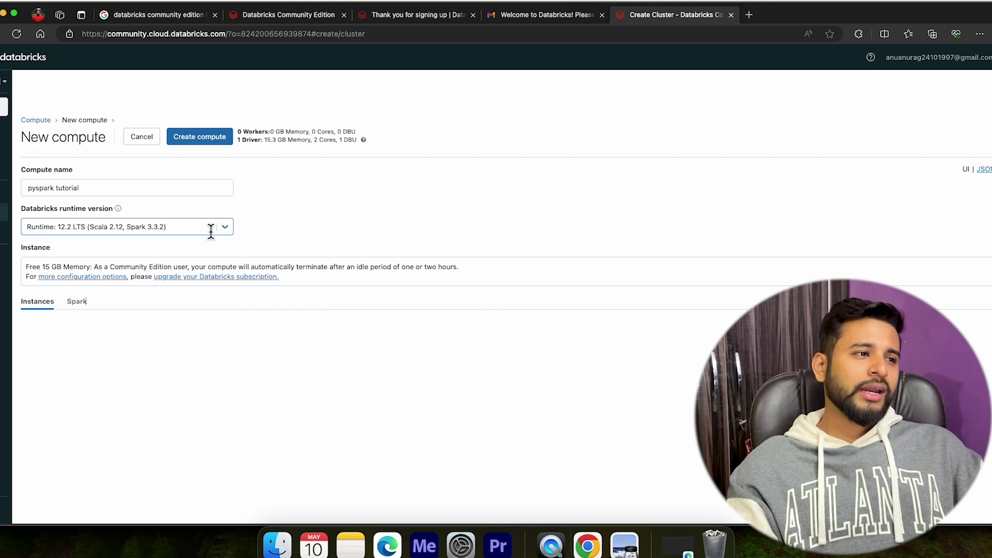
Step: Review the new compute's Spark config and environment variables, and create the compute
click(80, 308)
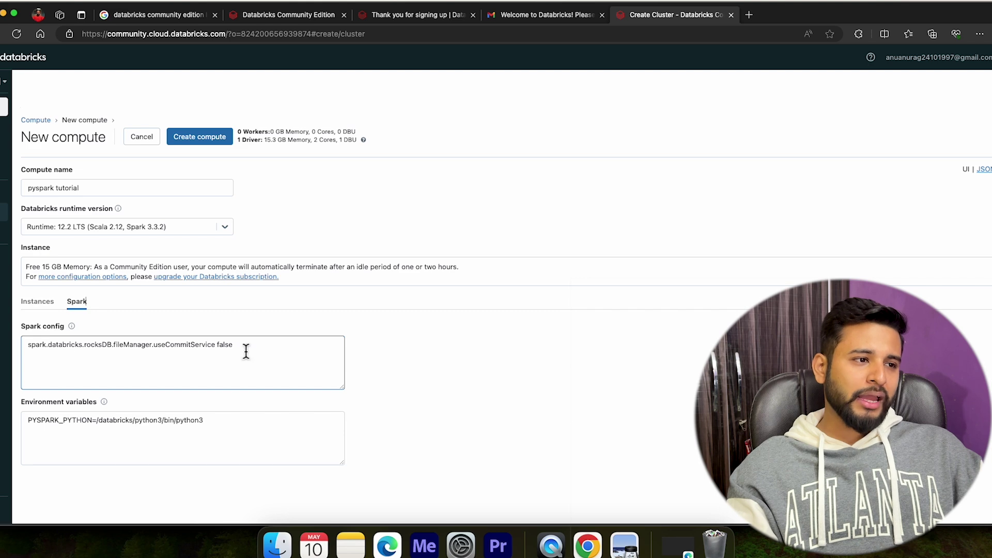
click(50, 419)
drag(240, 427, 67, 430)
key(Left)
drag(227, 432, 57, 416)
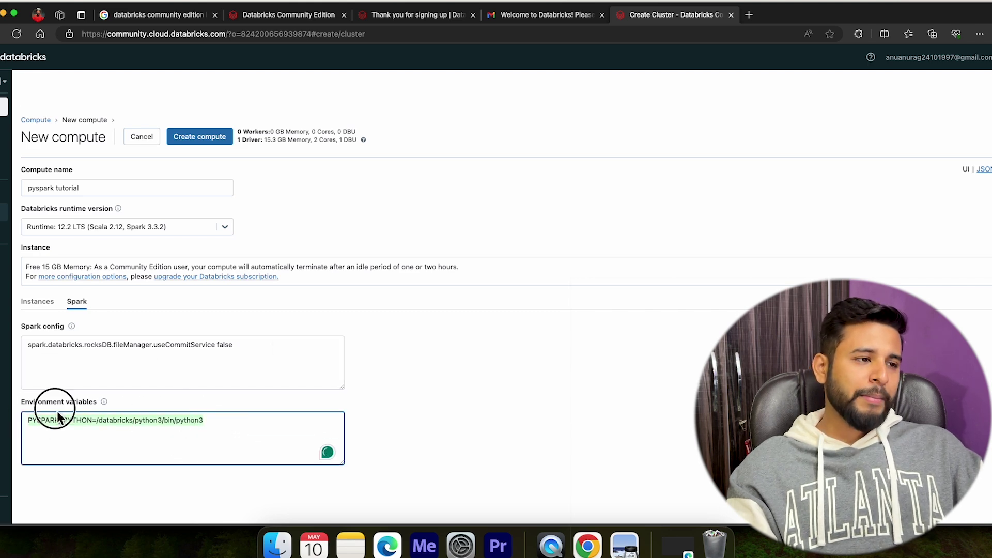
click(210, 429)
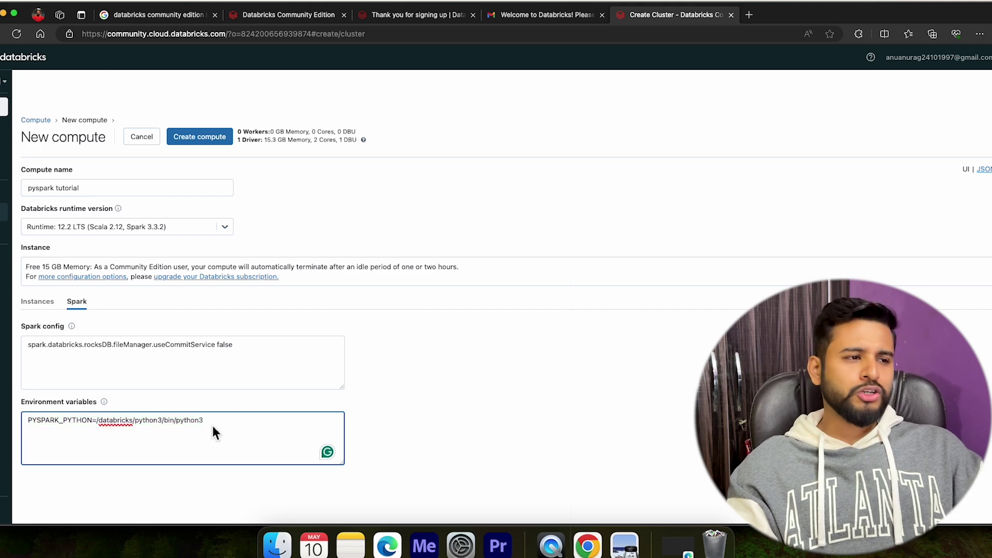
click(32, 303)
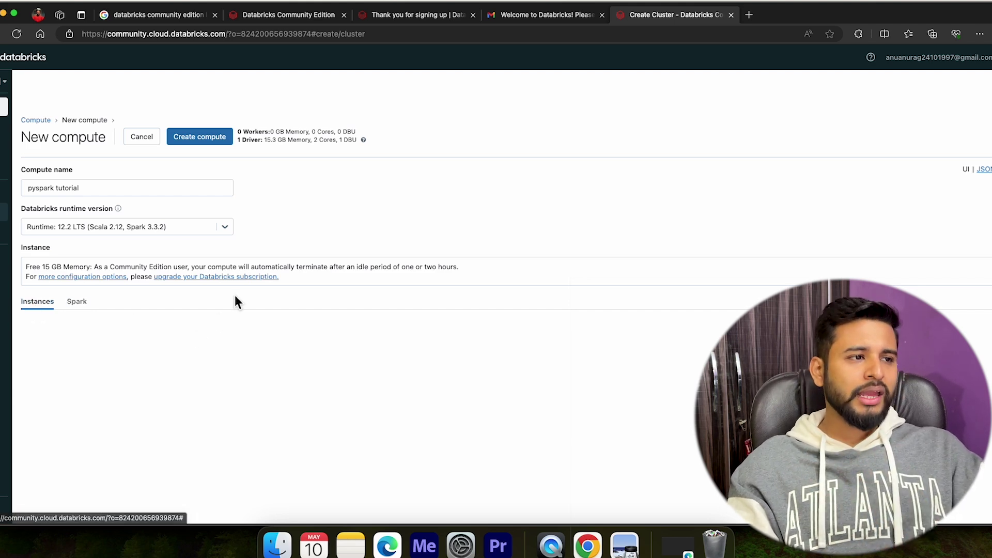
click(197, 148)
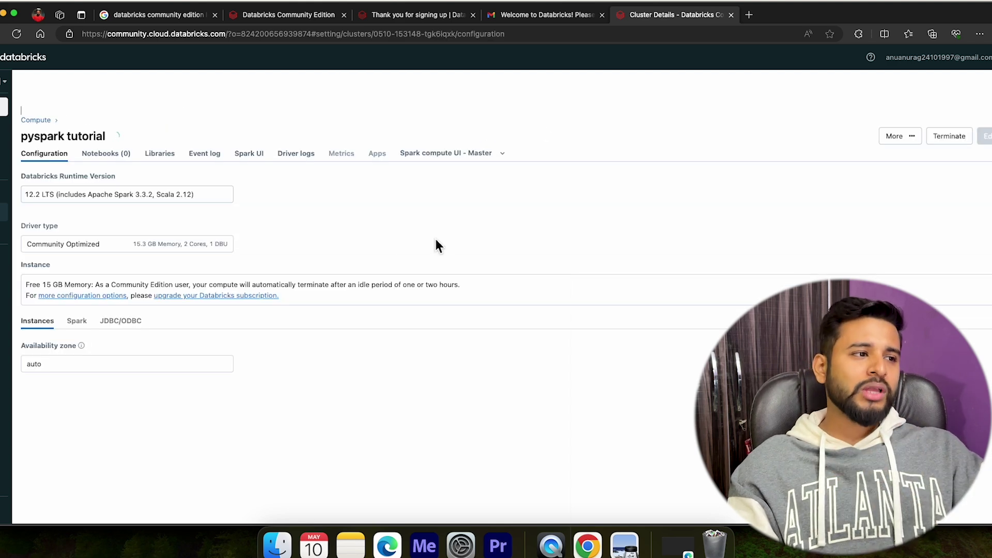
Step: Look through the pyspark tutorial cluster's Spark, JDBC/ODBC and Instances settings and check its startup status
click(76, 323)
click(115, 326)
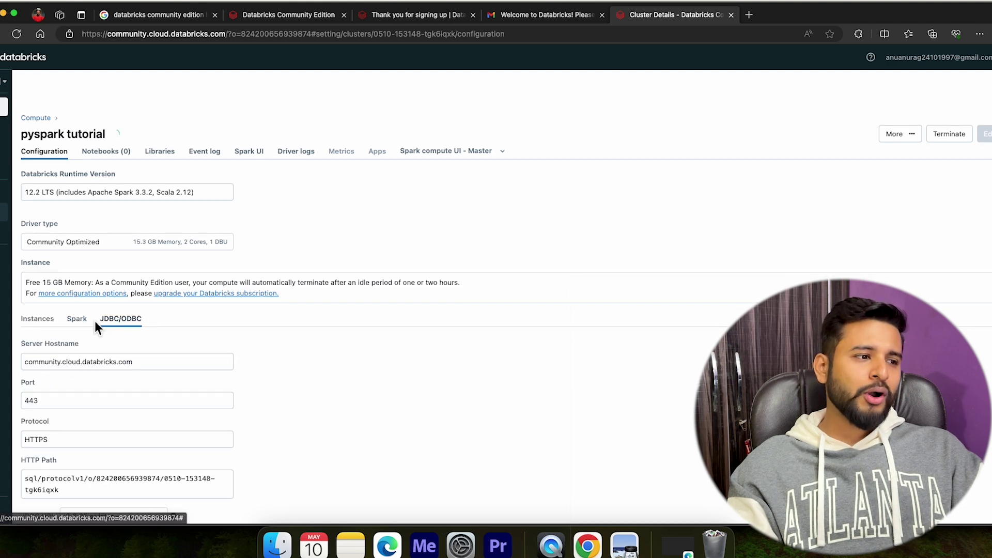
scroll(239, 493, down, 3)
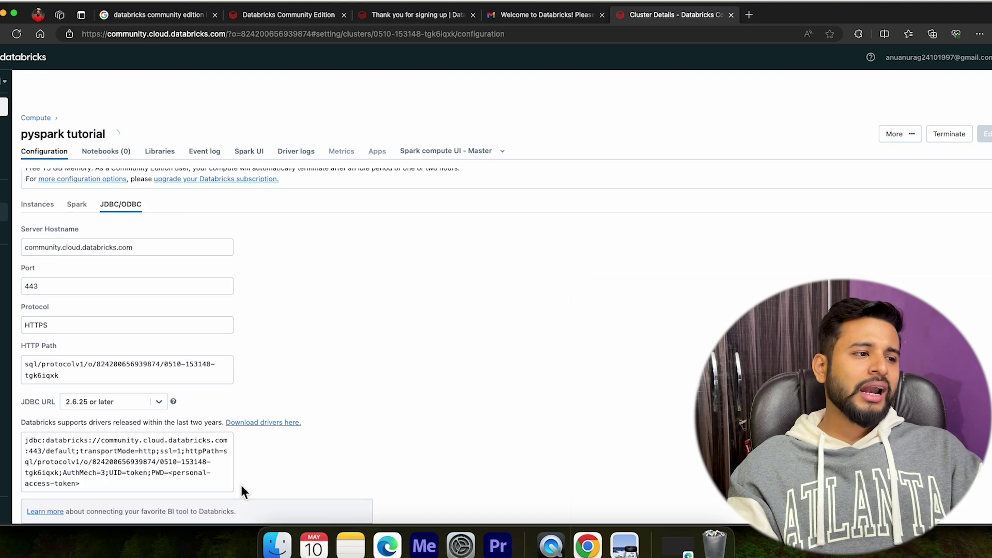
scroll(176, 455, up, 3)
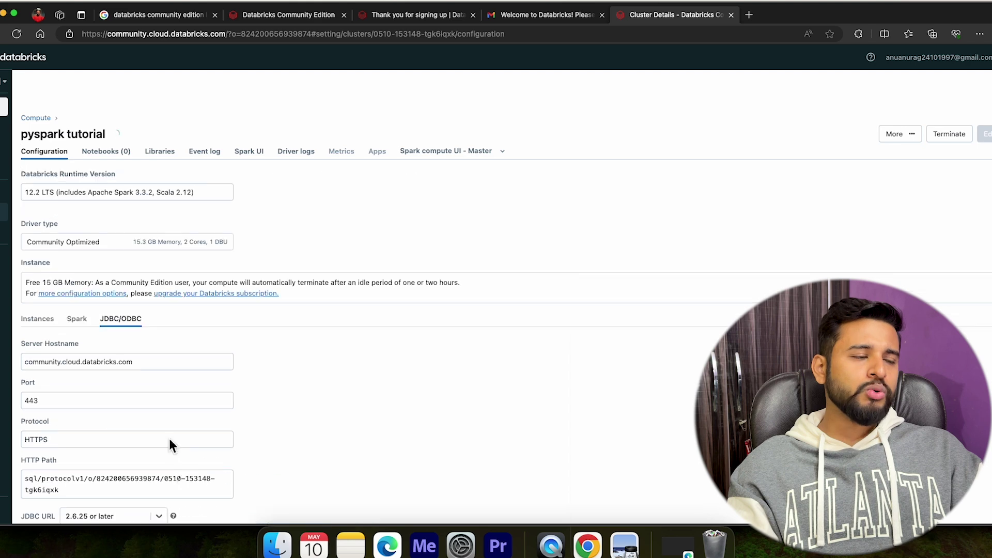
click(56, 323)
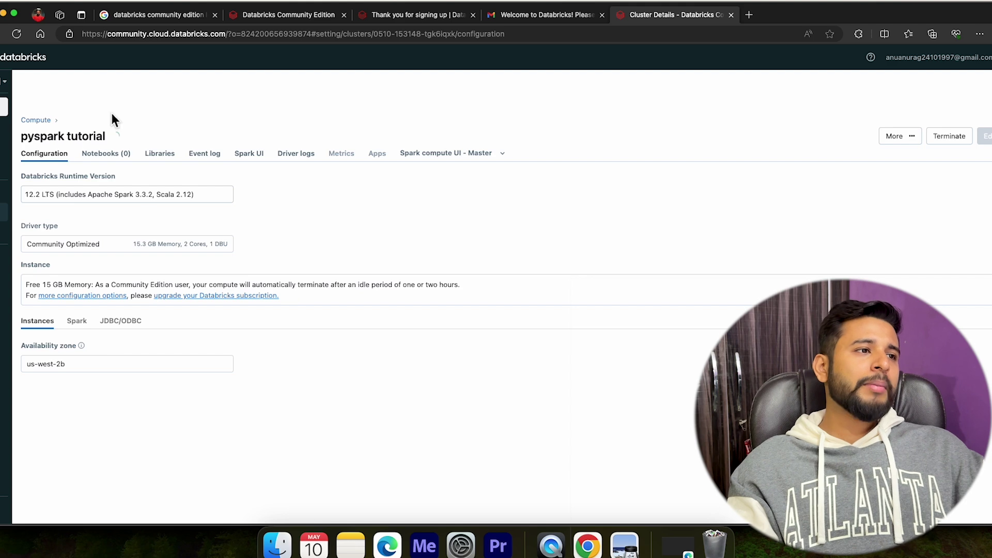
mouse_move(118, 142)
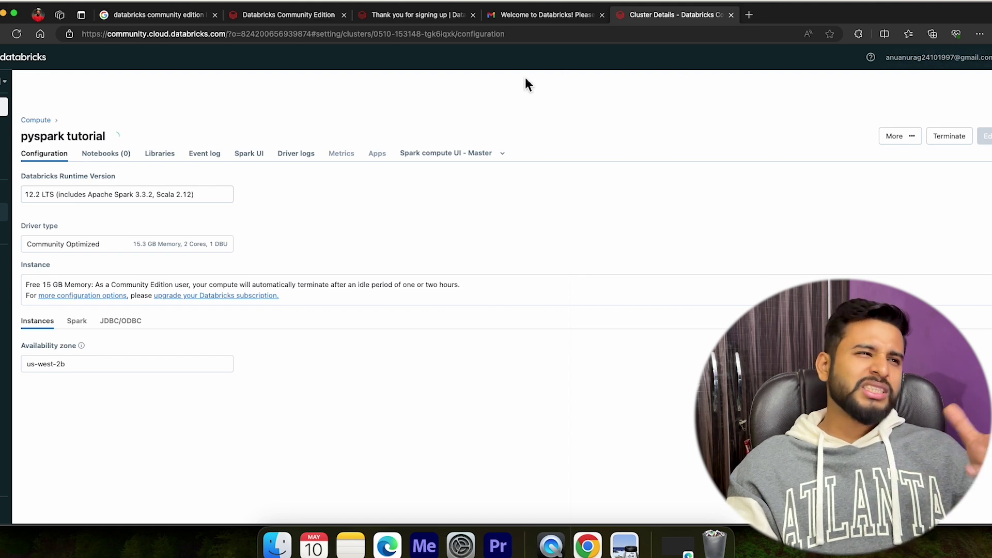
Step: Create a new notebook in the workspace
mouse_move(4, 115)
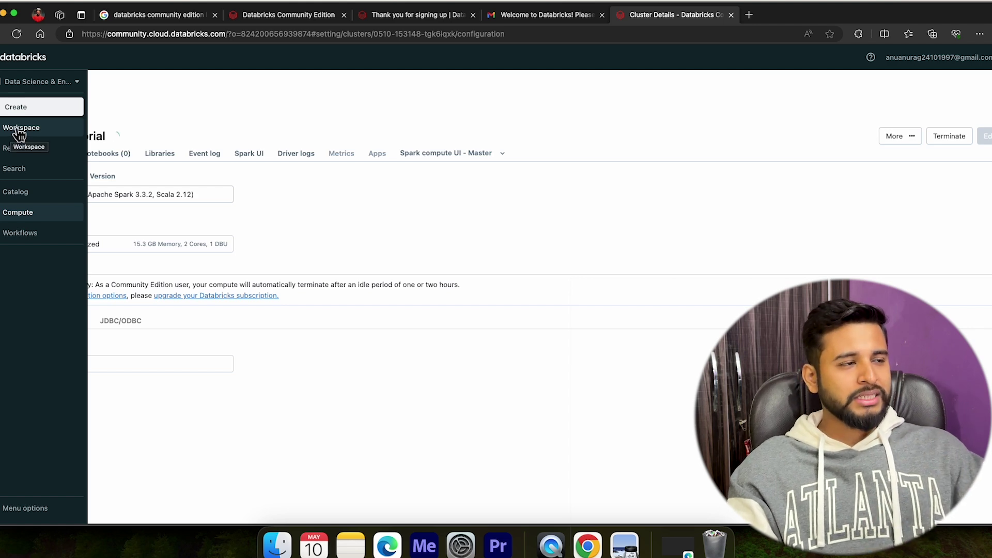
click(14, 108)
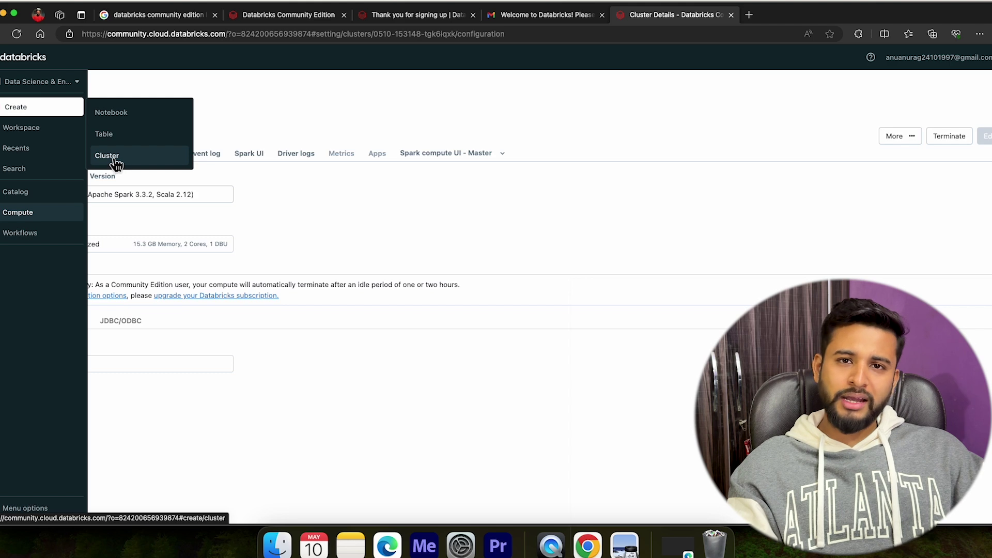
click(129, 123)
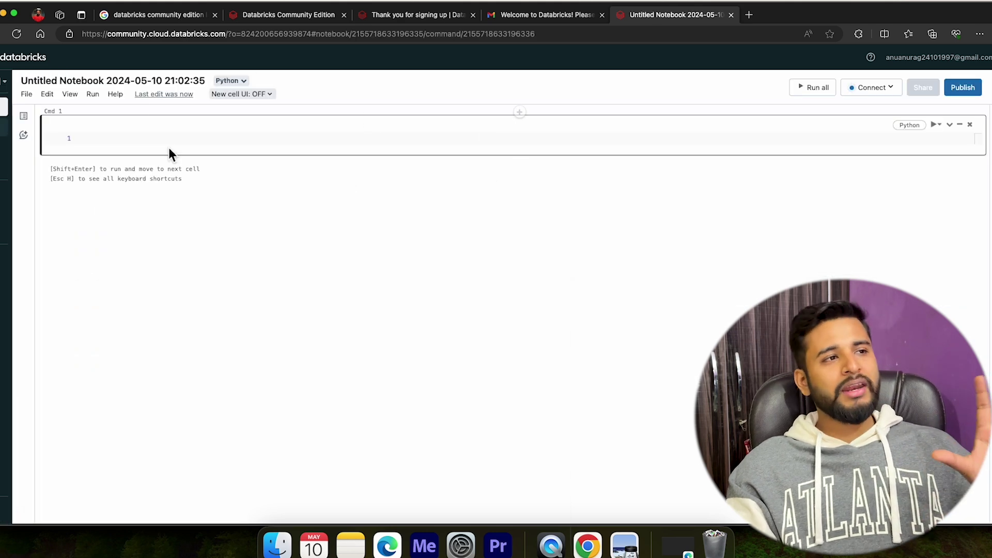
Step: Rename the notebook as "Pyspark Tutorial" and view its default language choices
click(80, 144)
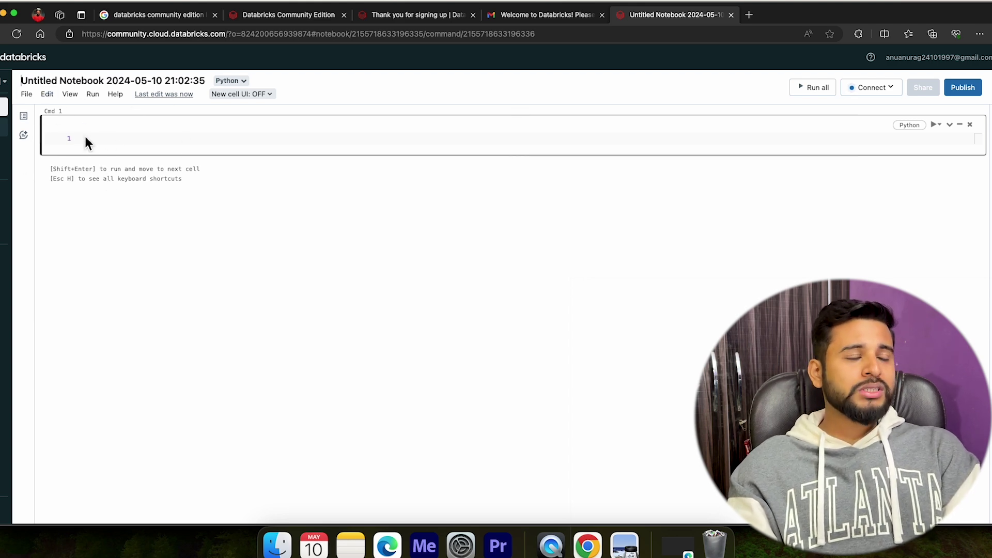
click(66, 81)
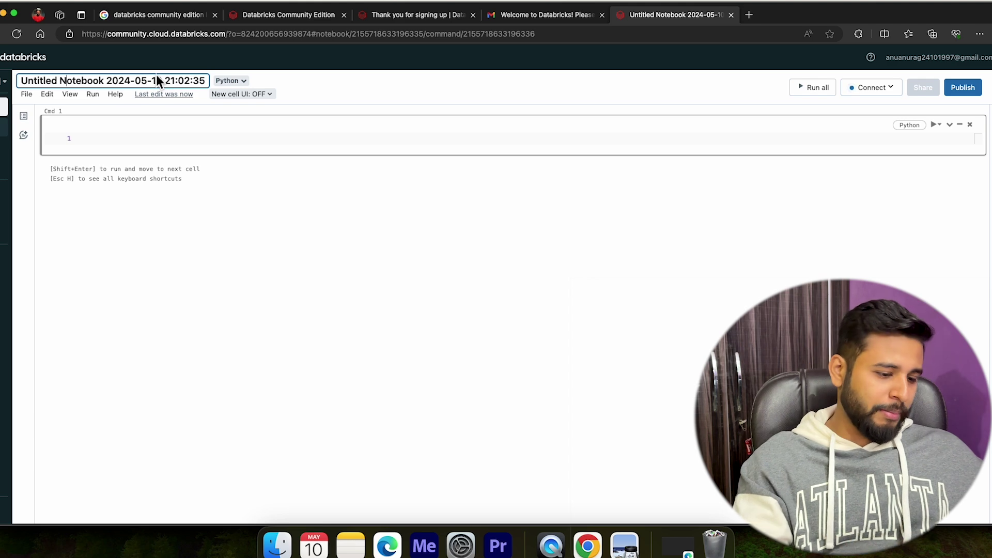
key(super+a)
text(Pyspark)
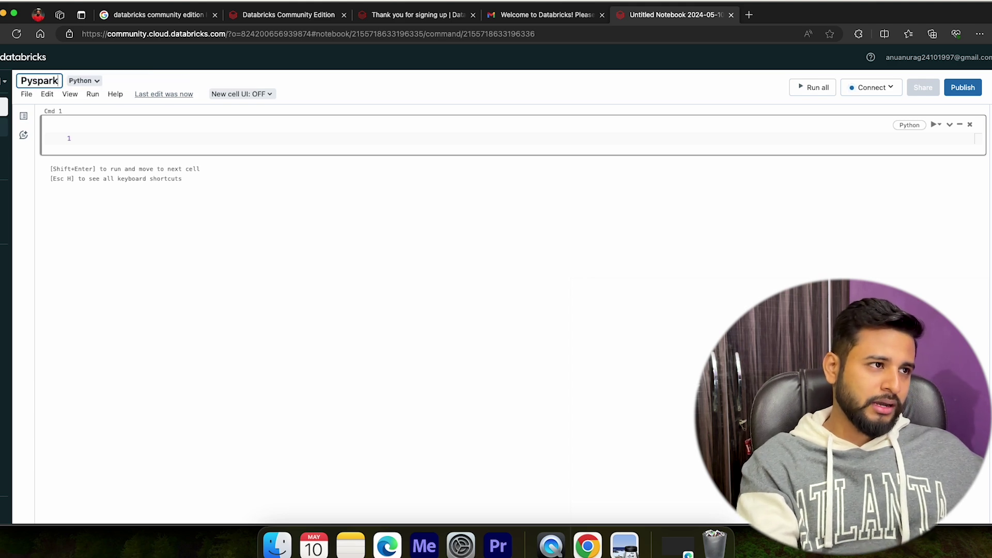
text( Tutorial)
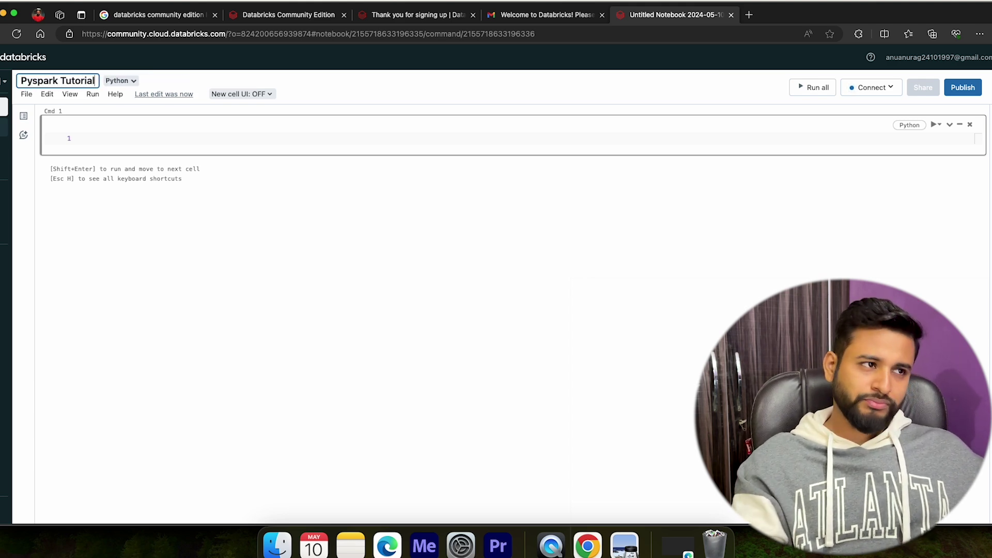
click(119, 81)
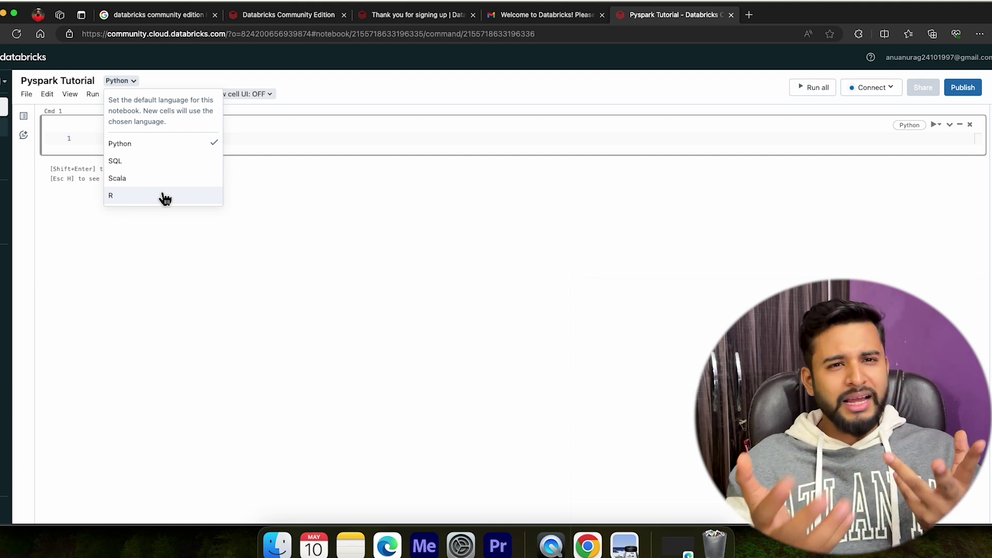
Step: Enter the %sql magic command in the first cell, followed two lines below by "select * form"
click(85, 138)
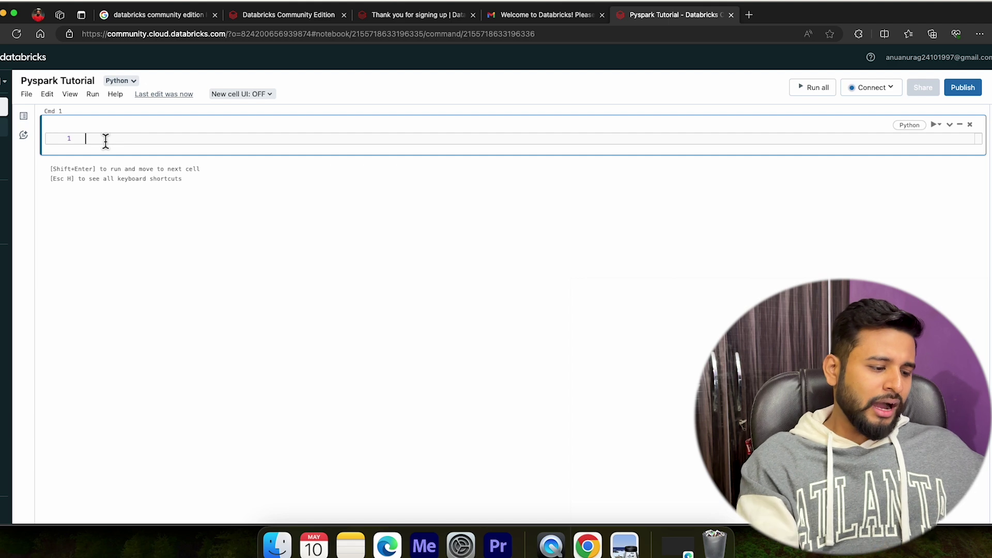
text(s)
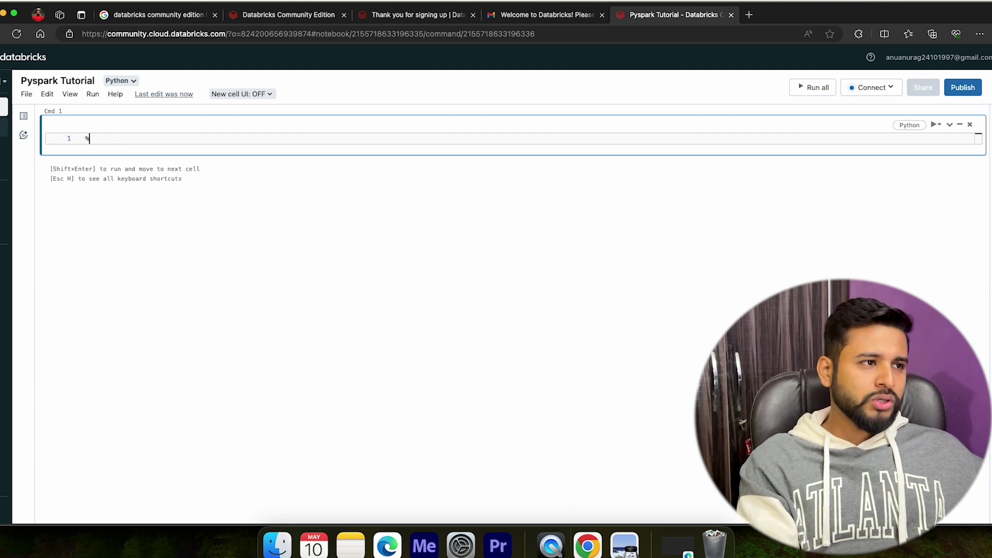
key(Return)
key(Return)
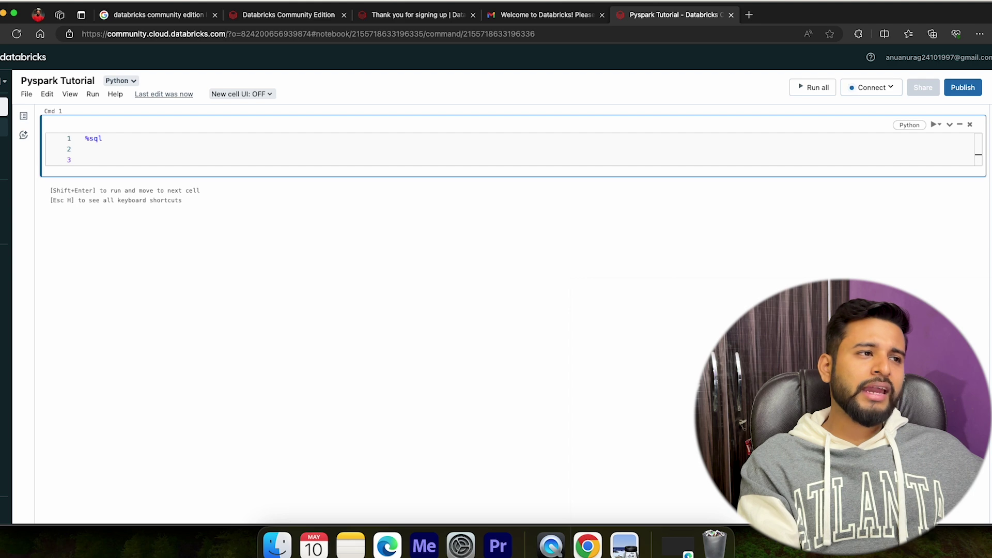
text(select )
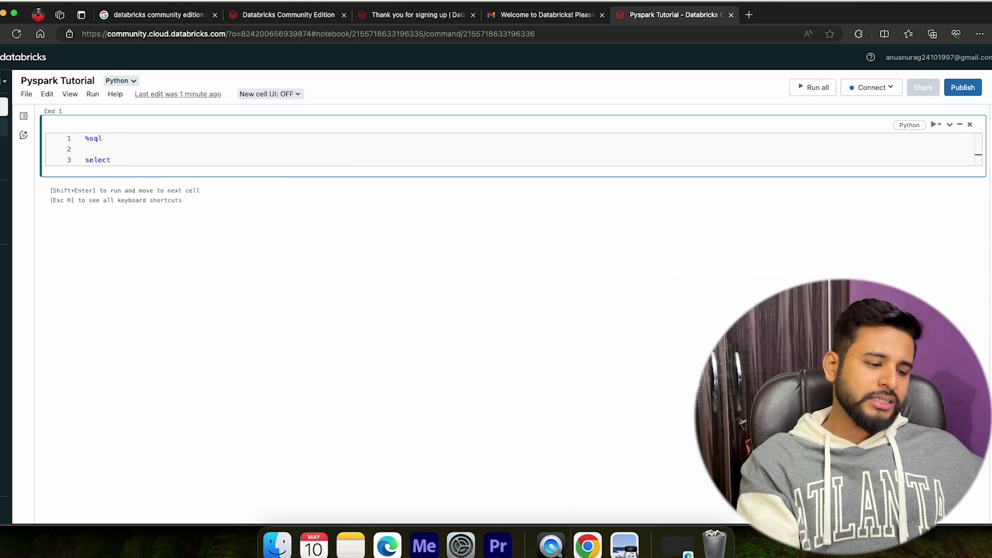
text(* form)
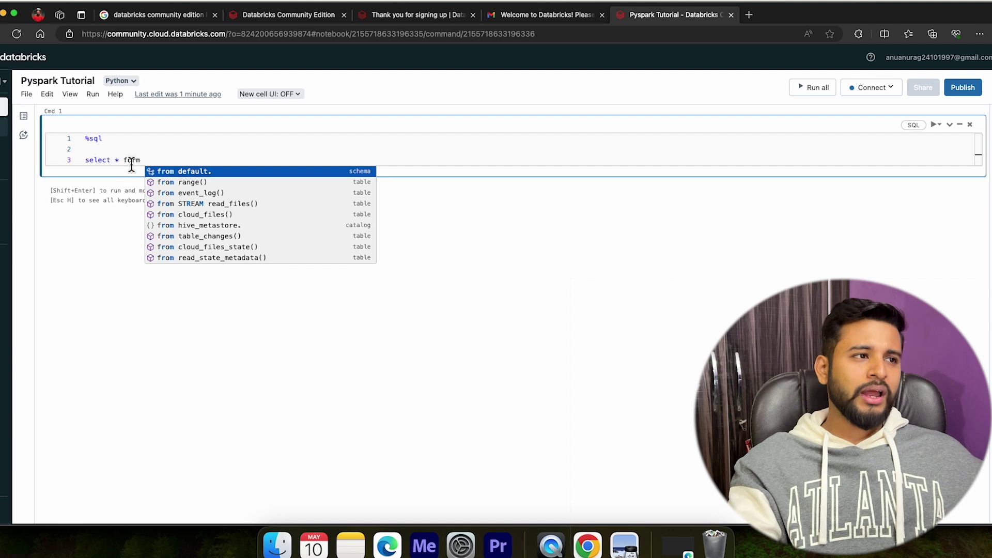
Step: Remove the %sql magic command and the unfinished select query so that the first cell is empty
drag(85, 149, 36, 130)
key(BackSpace)
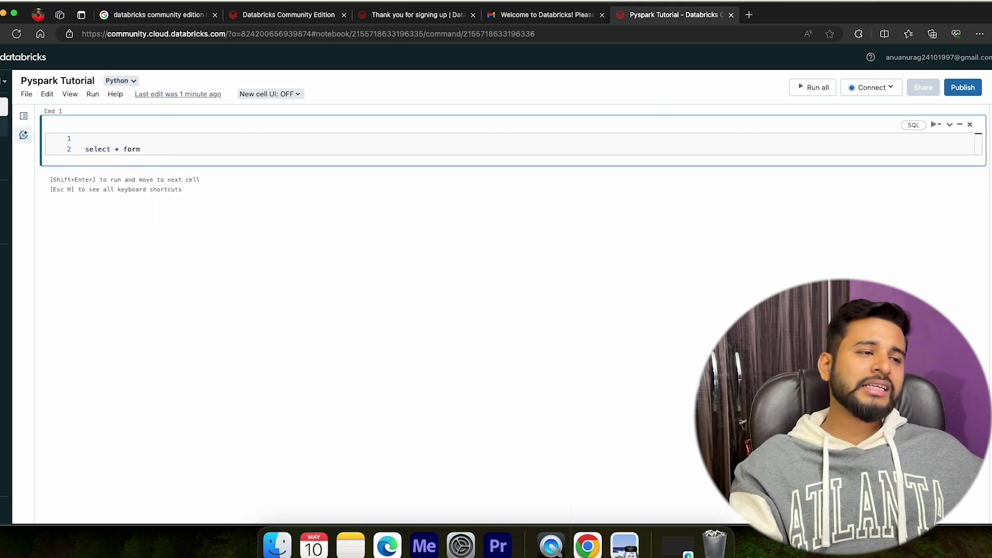
click(155, 151)
key(BackSpace)
key(BackSpace)
key(BackSpace)
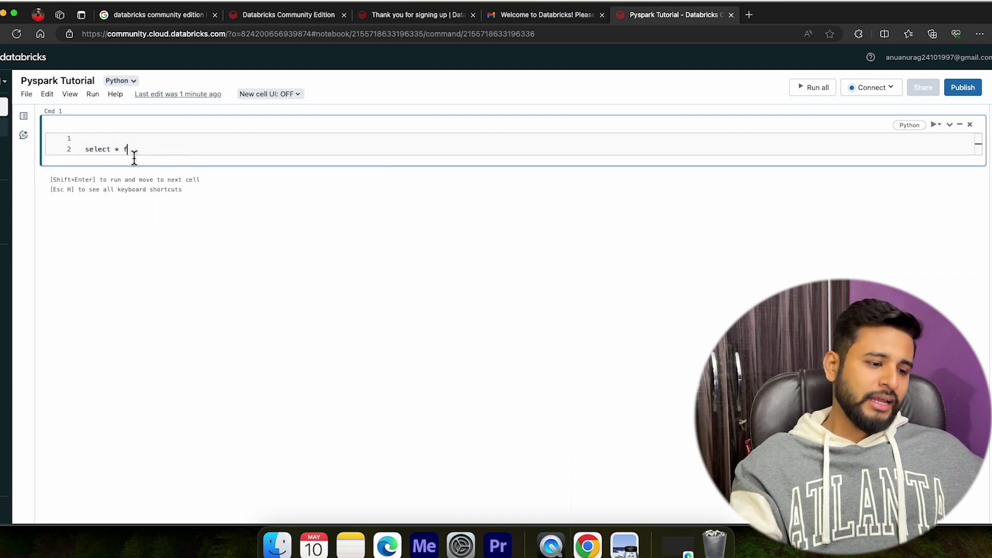
text(rom)
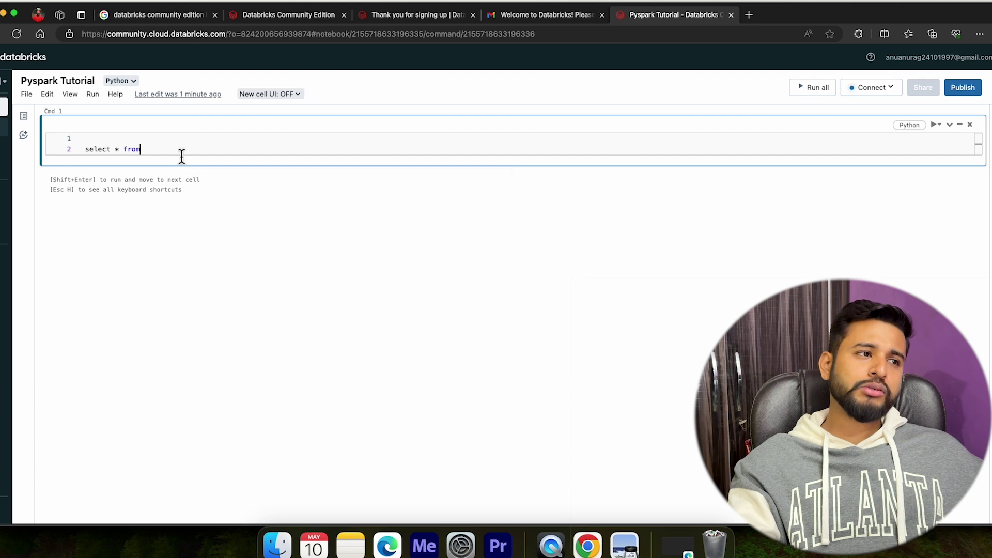
drag(181, 153, 66, 138)
key(BackSpace)
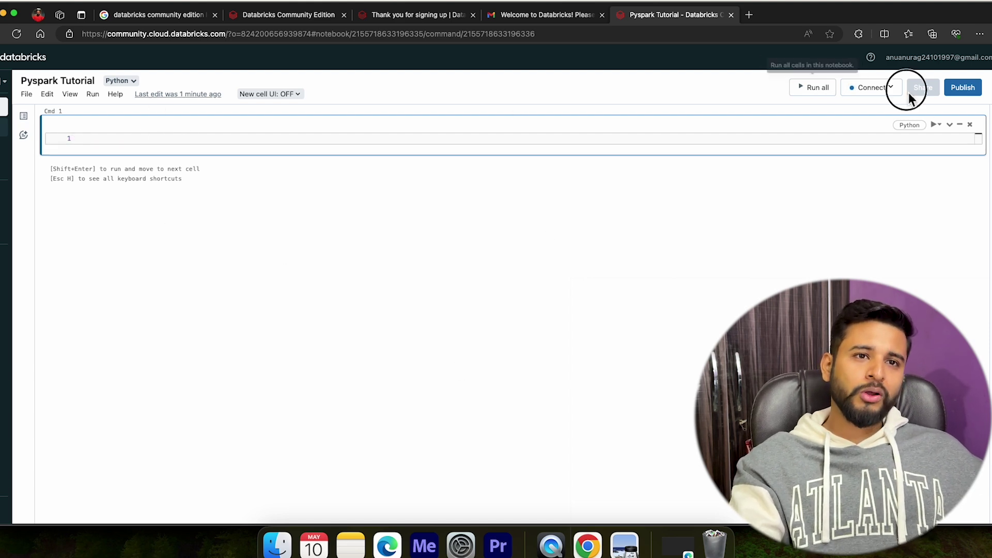
Step: Connect the notebook to the pyspark tutorial cluster
click(871, 88)
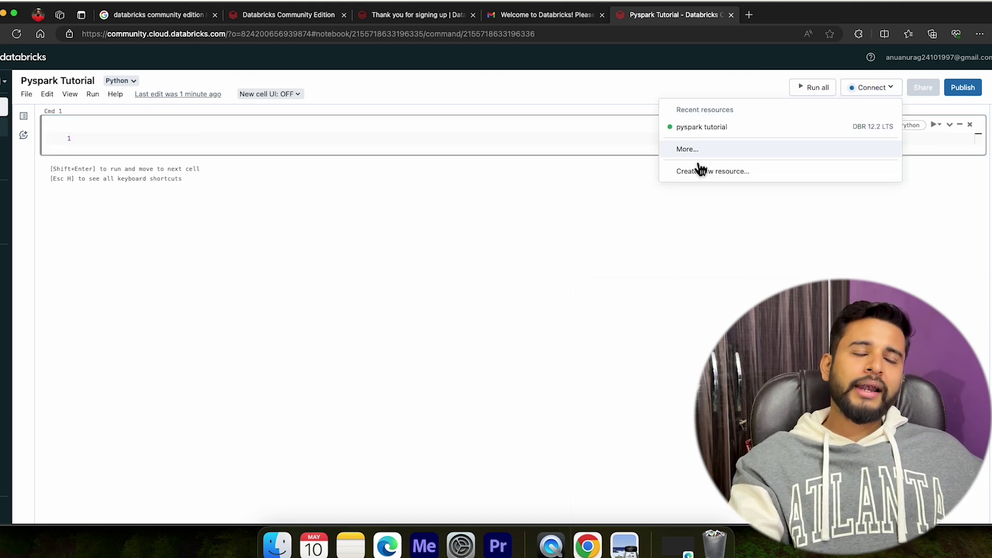
click(700, 129)
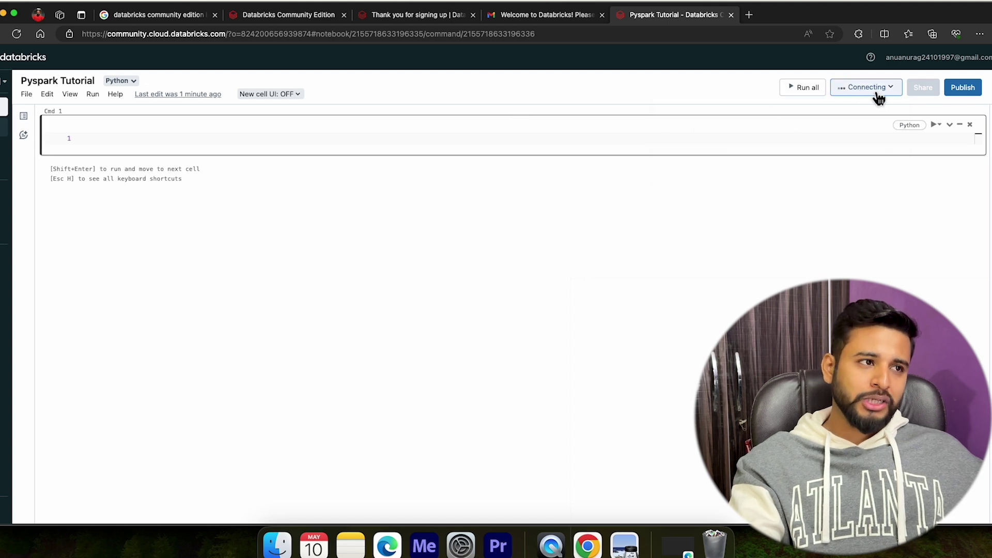
Step: Enter print("This is Pyspark Job") as Python code in the empty first cell
click(129, 136)
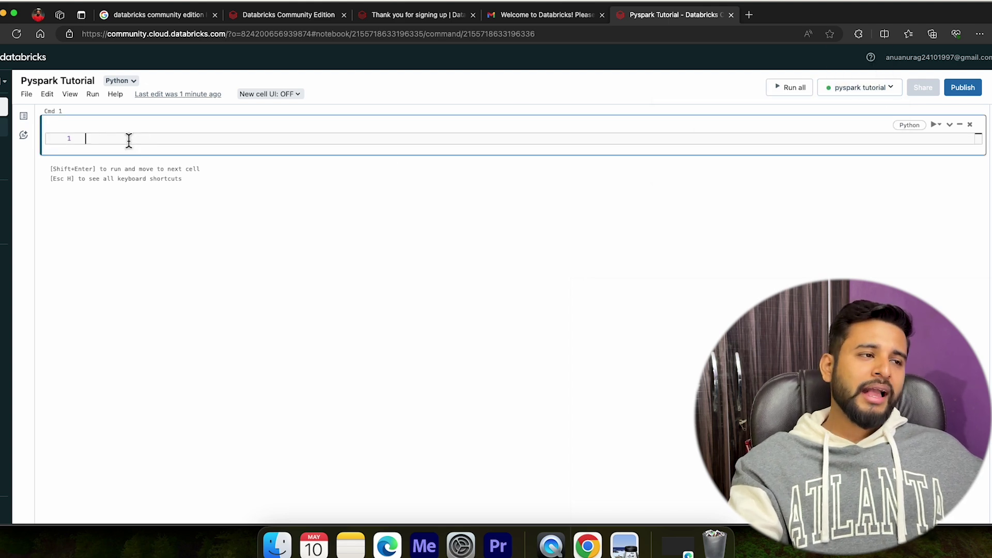
text(s)
key(BackSpace)
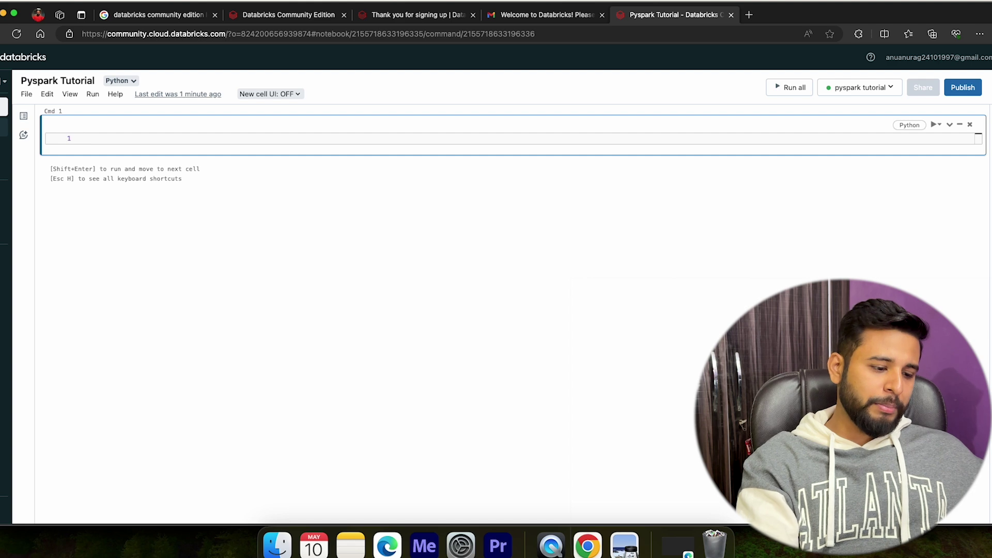
text(print("This)
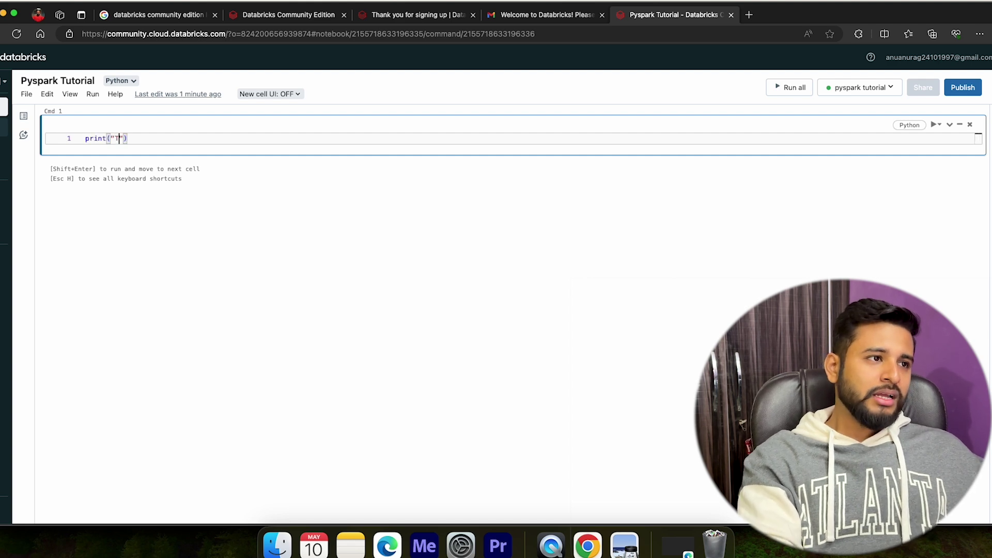
text( is Pyspark)
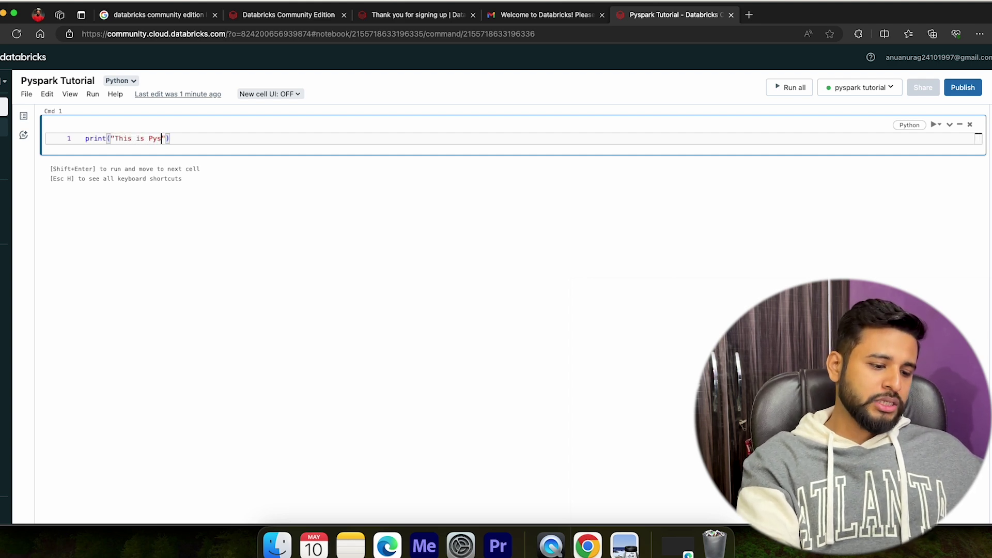
text( Job)
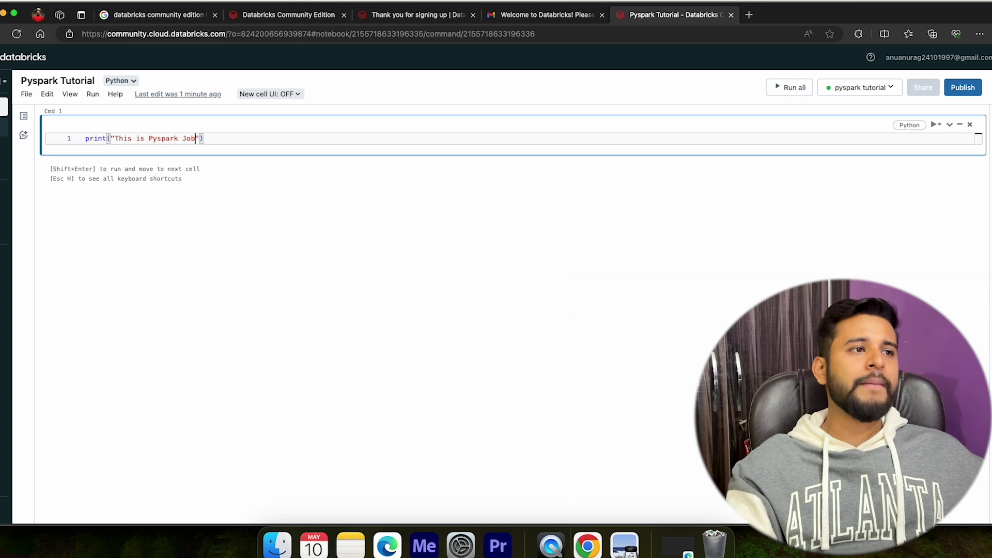
Step: Run the first cell and check the printed output line beneath the code
click(937, 125)
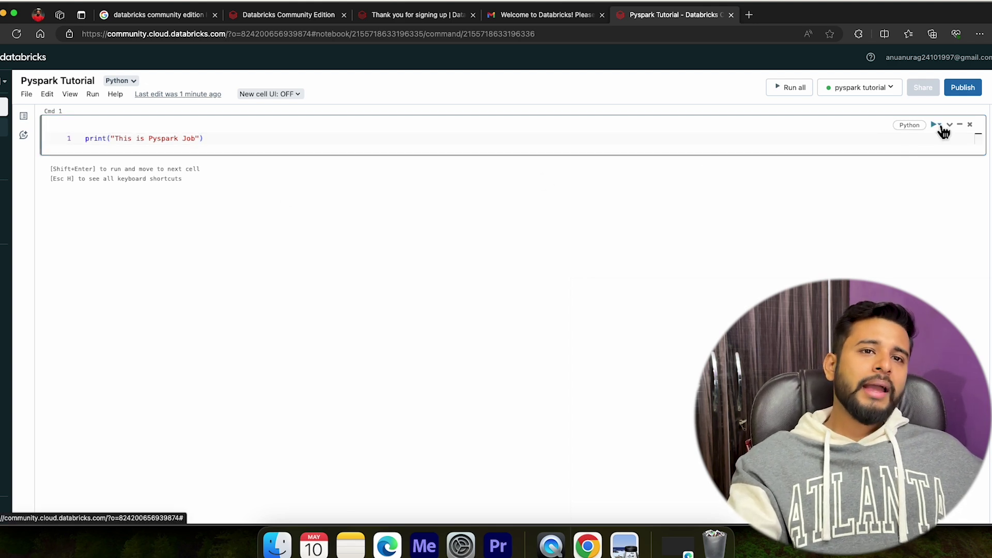
click(937, 143)
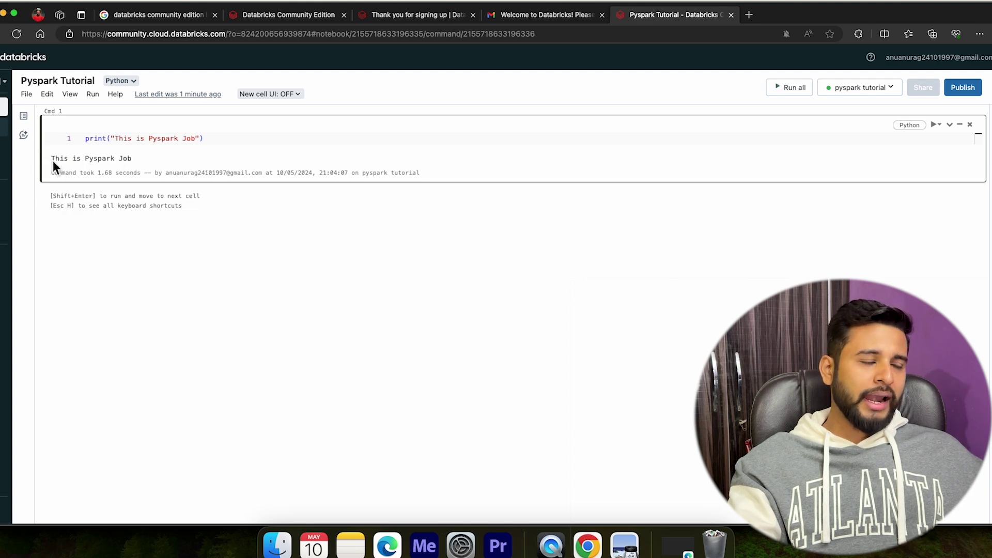
drag(52, 161, 179, 164)
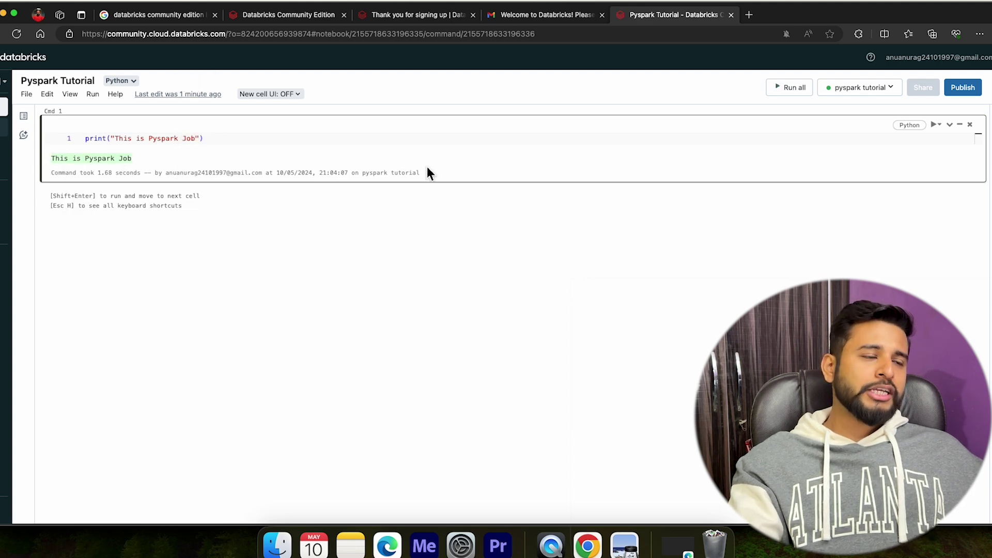
click(222, 170)
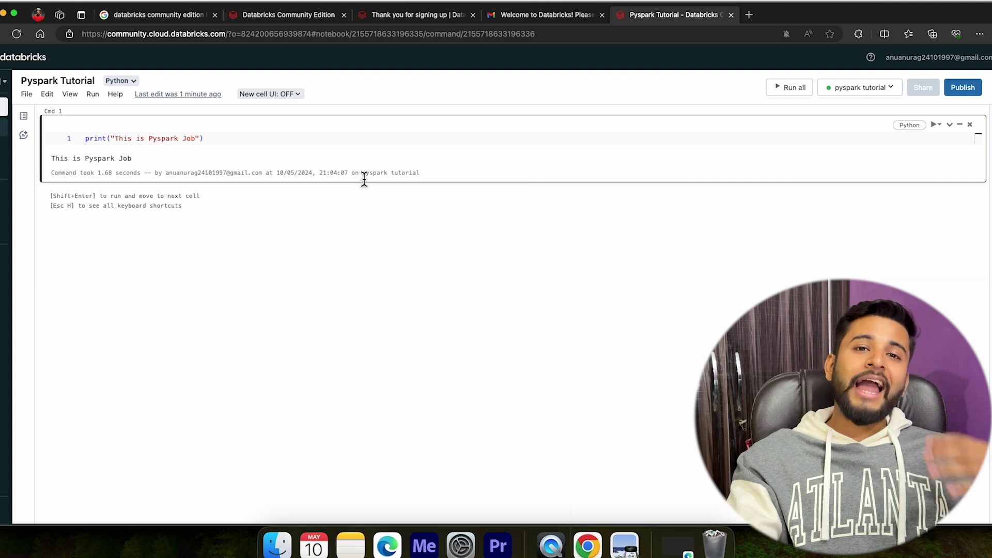